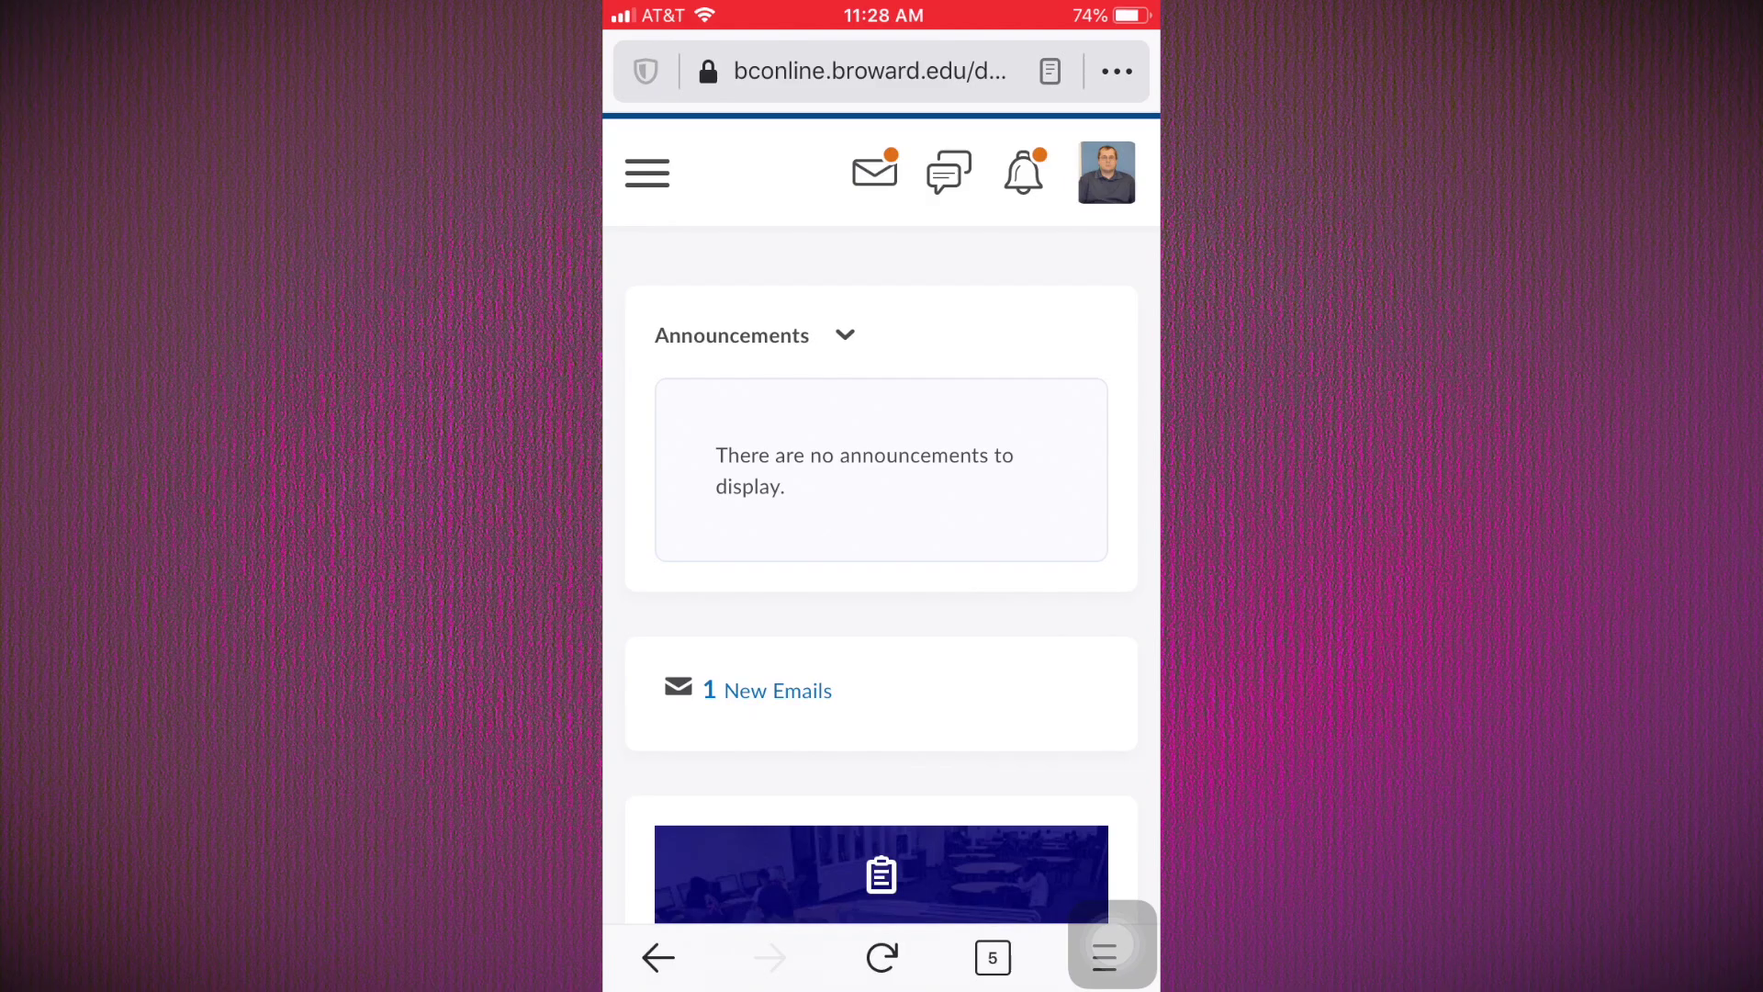
pyautogui.scroll(-10, 881, 552)
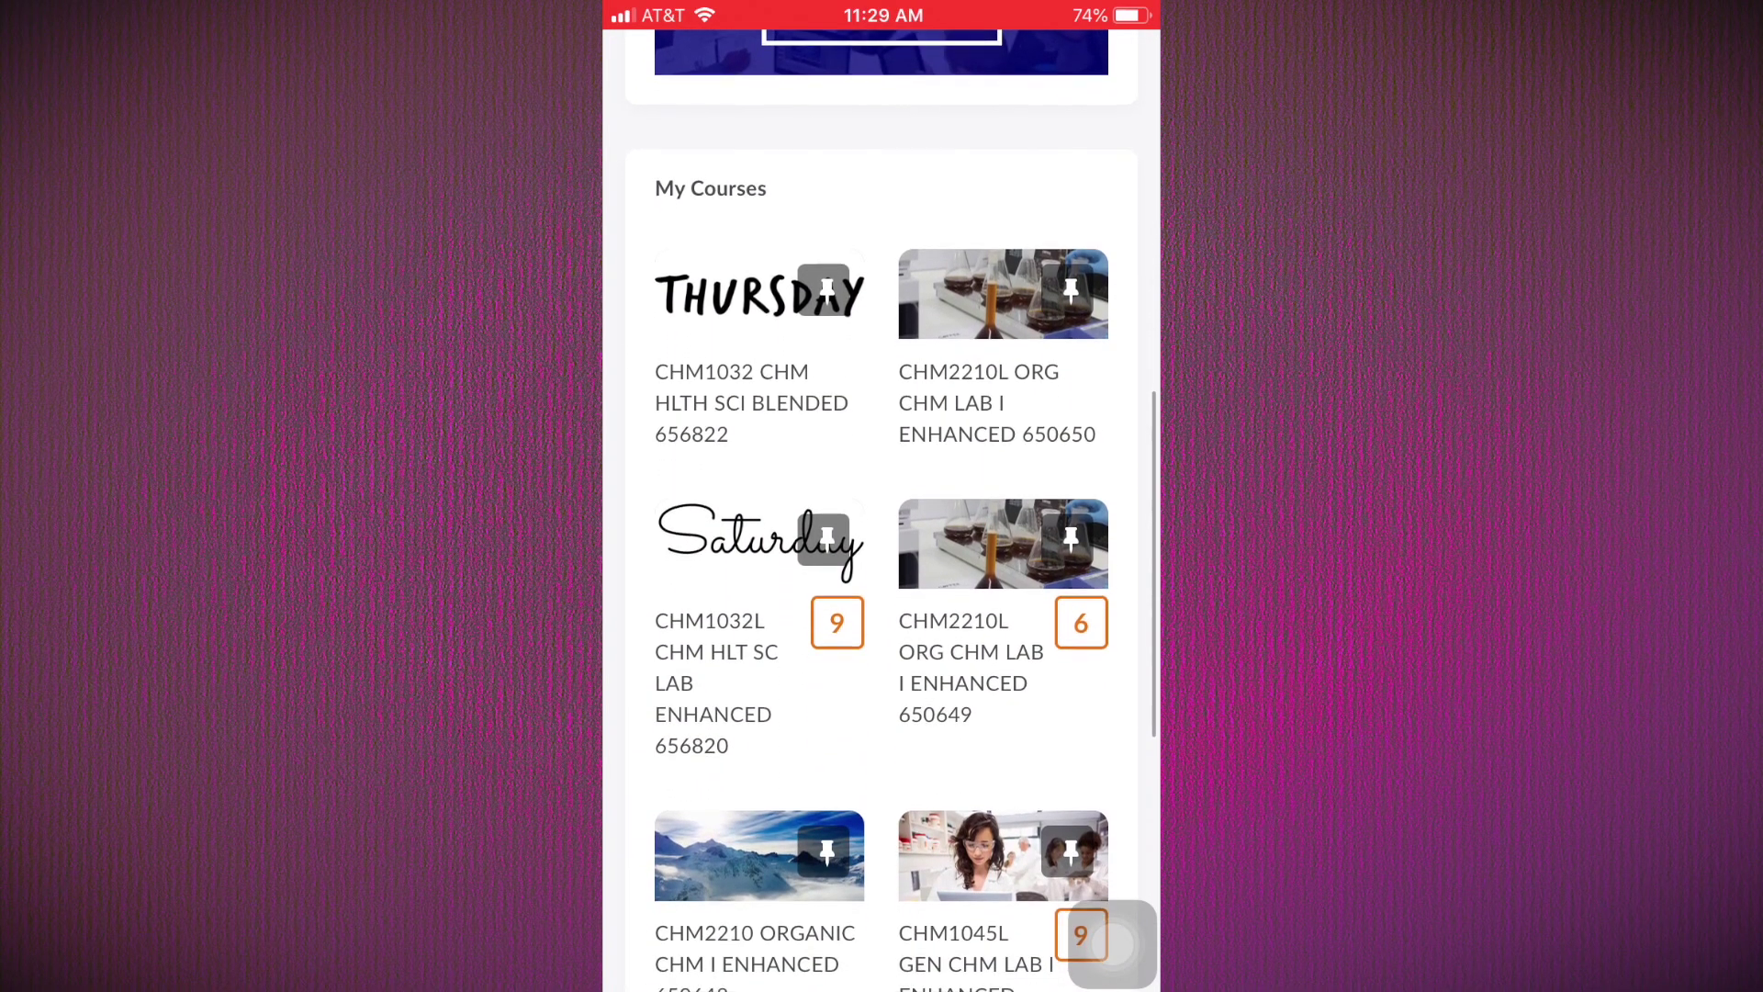
pyautogui.scroll(-5, 881, 552)
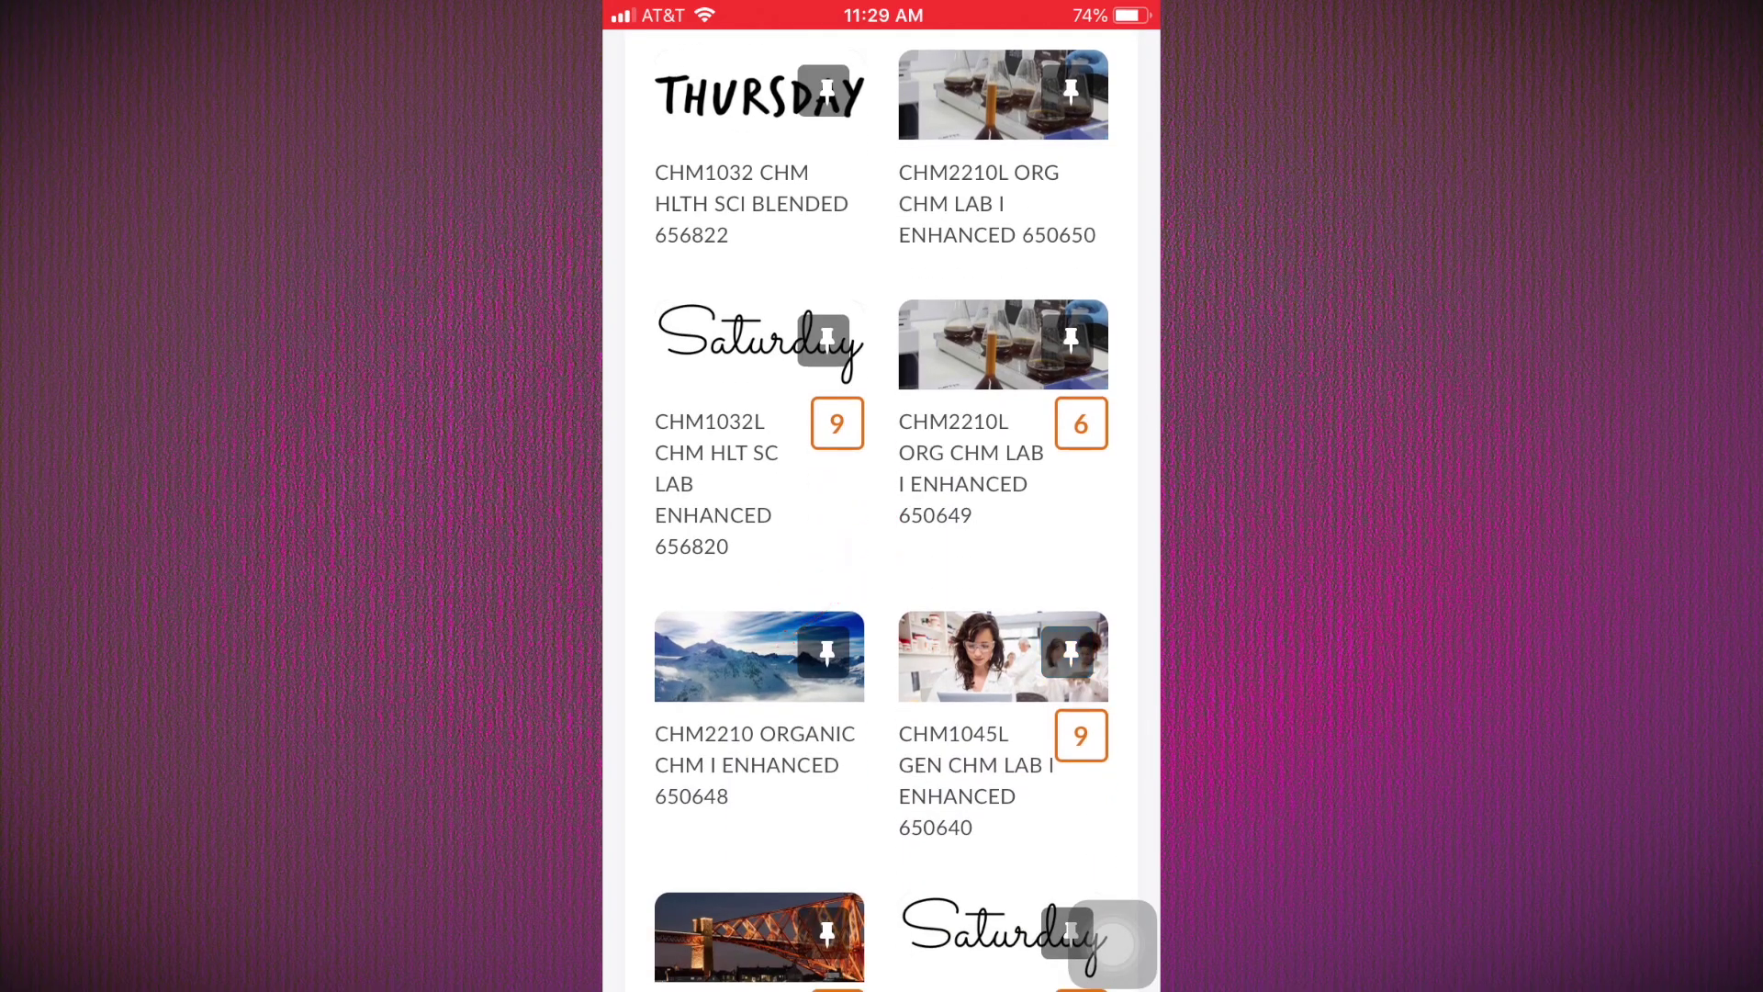
# - Open the CHM2210 ORGANIC CHM I ENHANCED 650648 course tile from My Courses
pyautogui.click(755, 763)
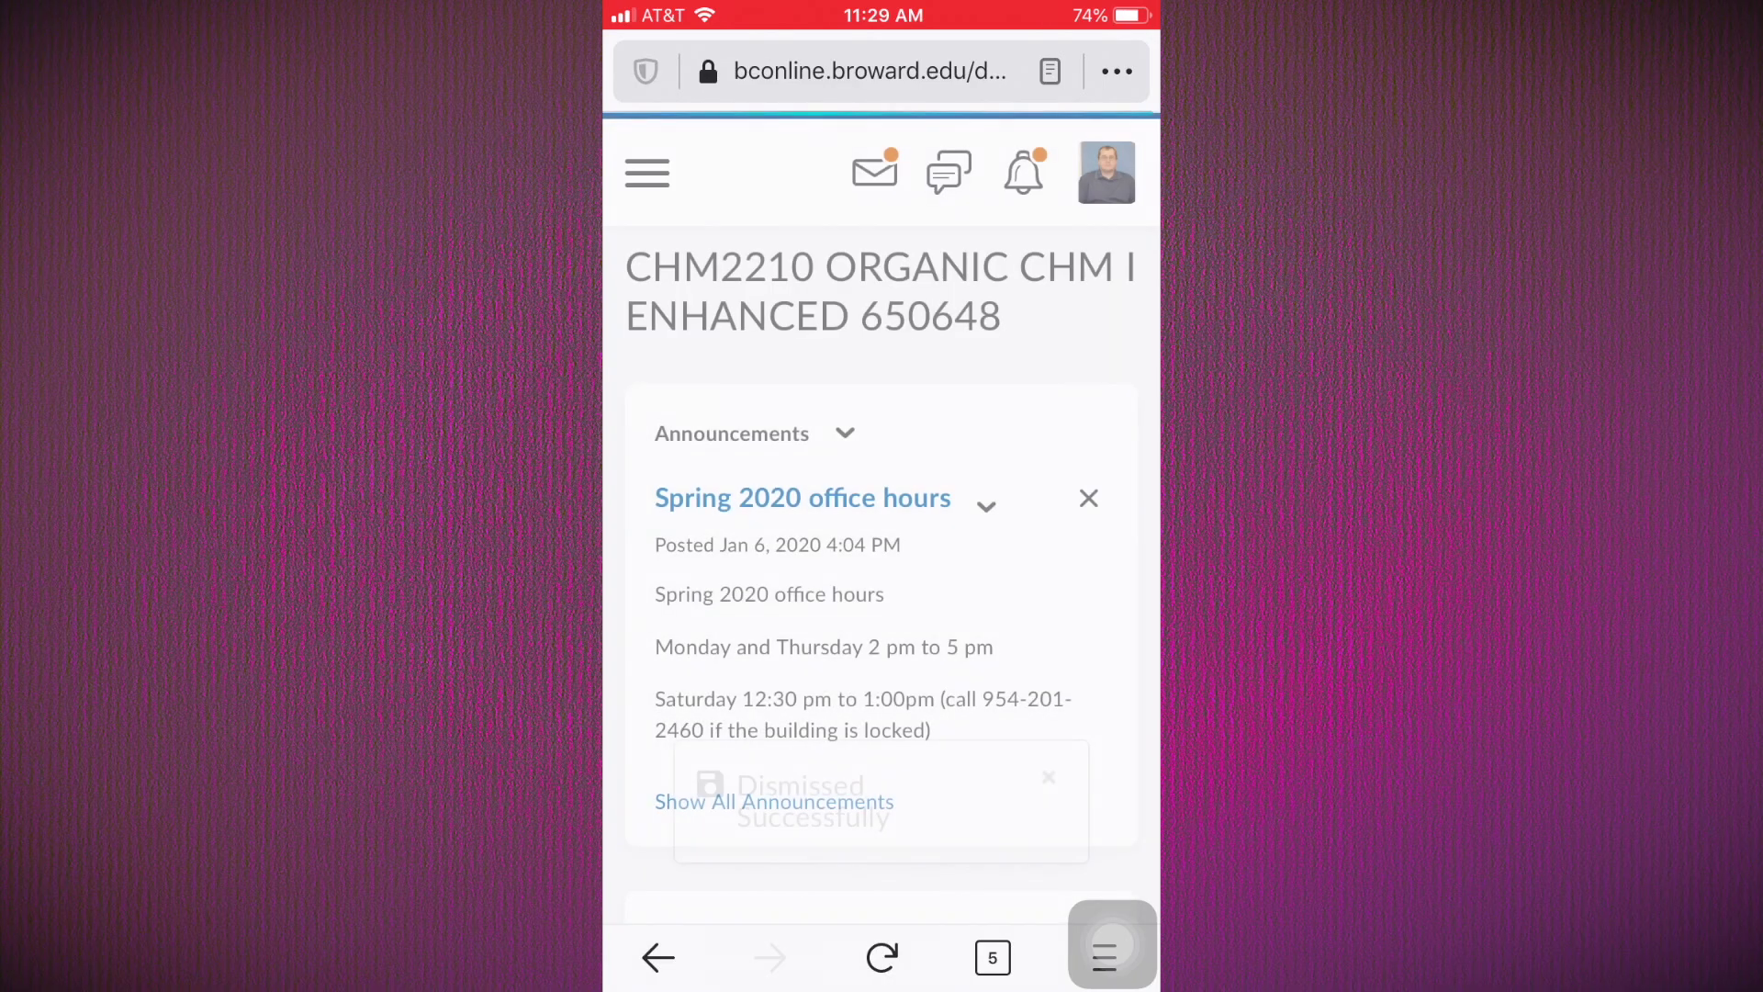
# - Switch the course to View as Student and show its navigation menu
pyautogui.click(1106, 173)
pyautogui.click(757, 270)
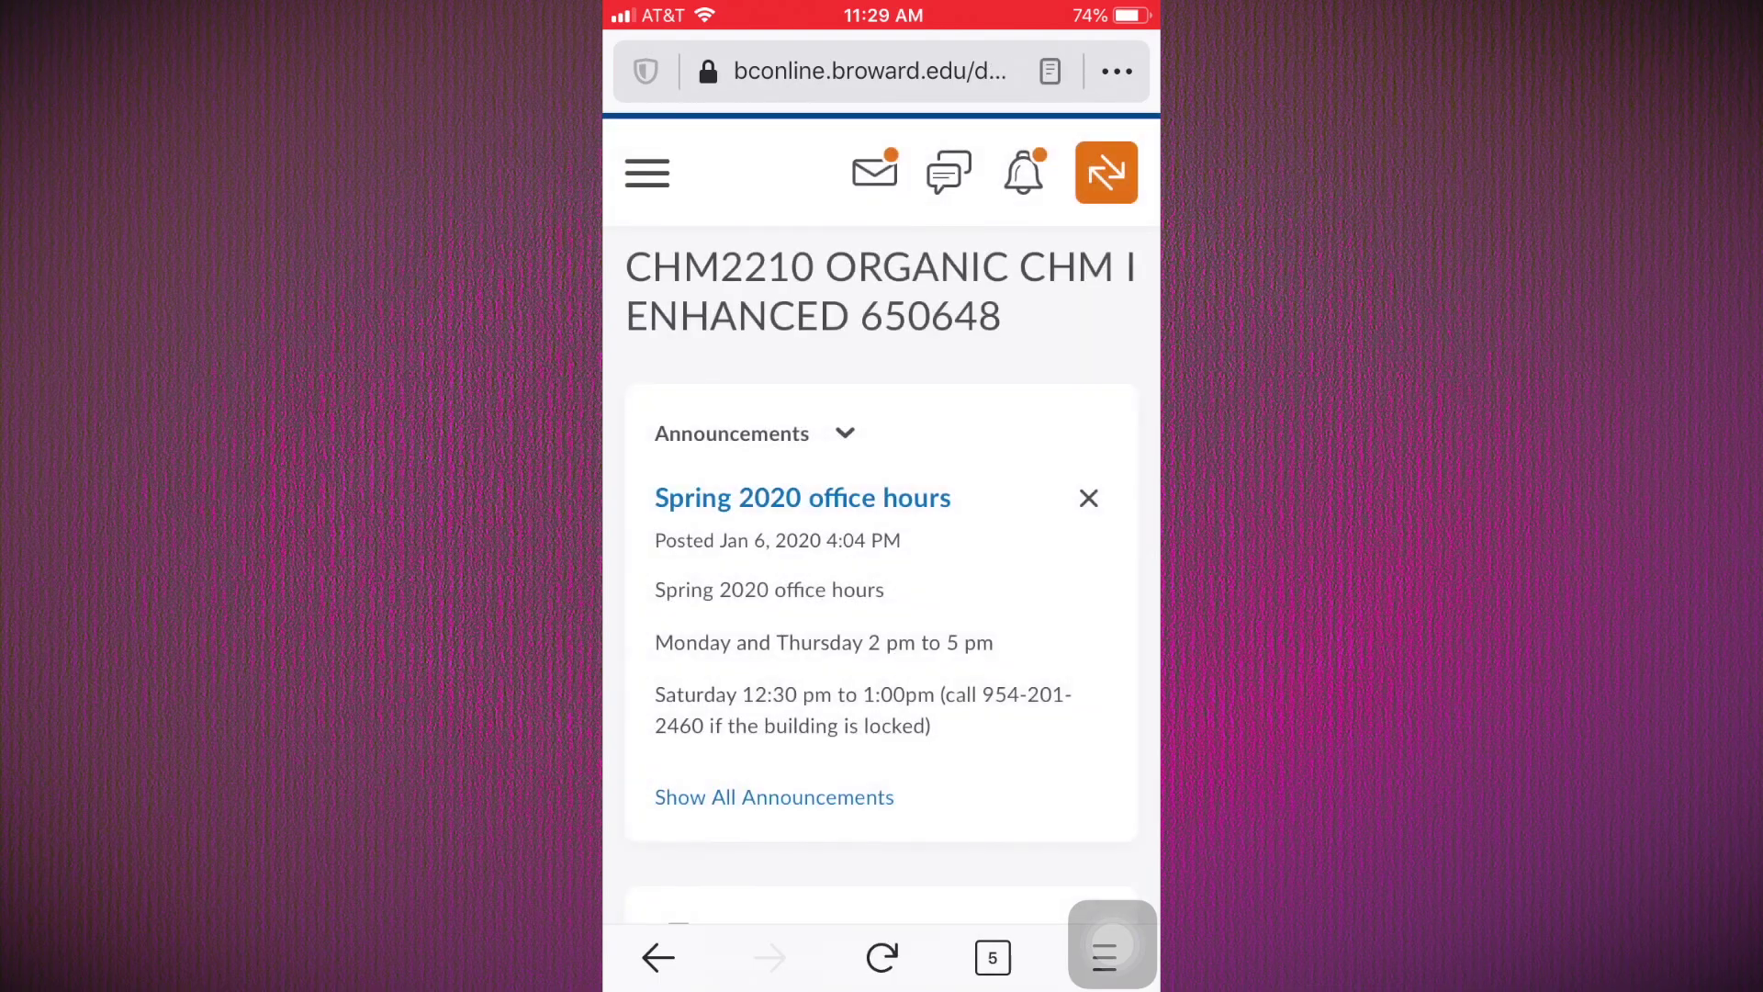
pyautogui.scroll(-8, 882, 551)
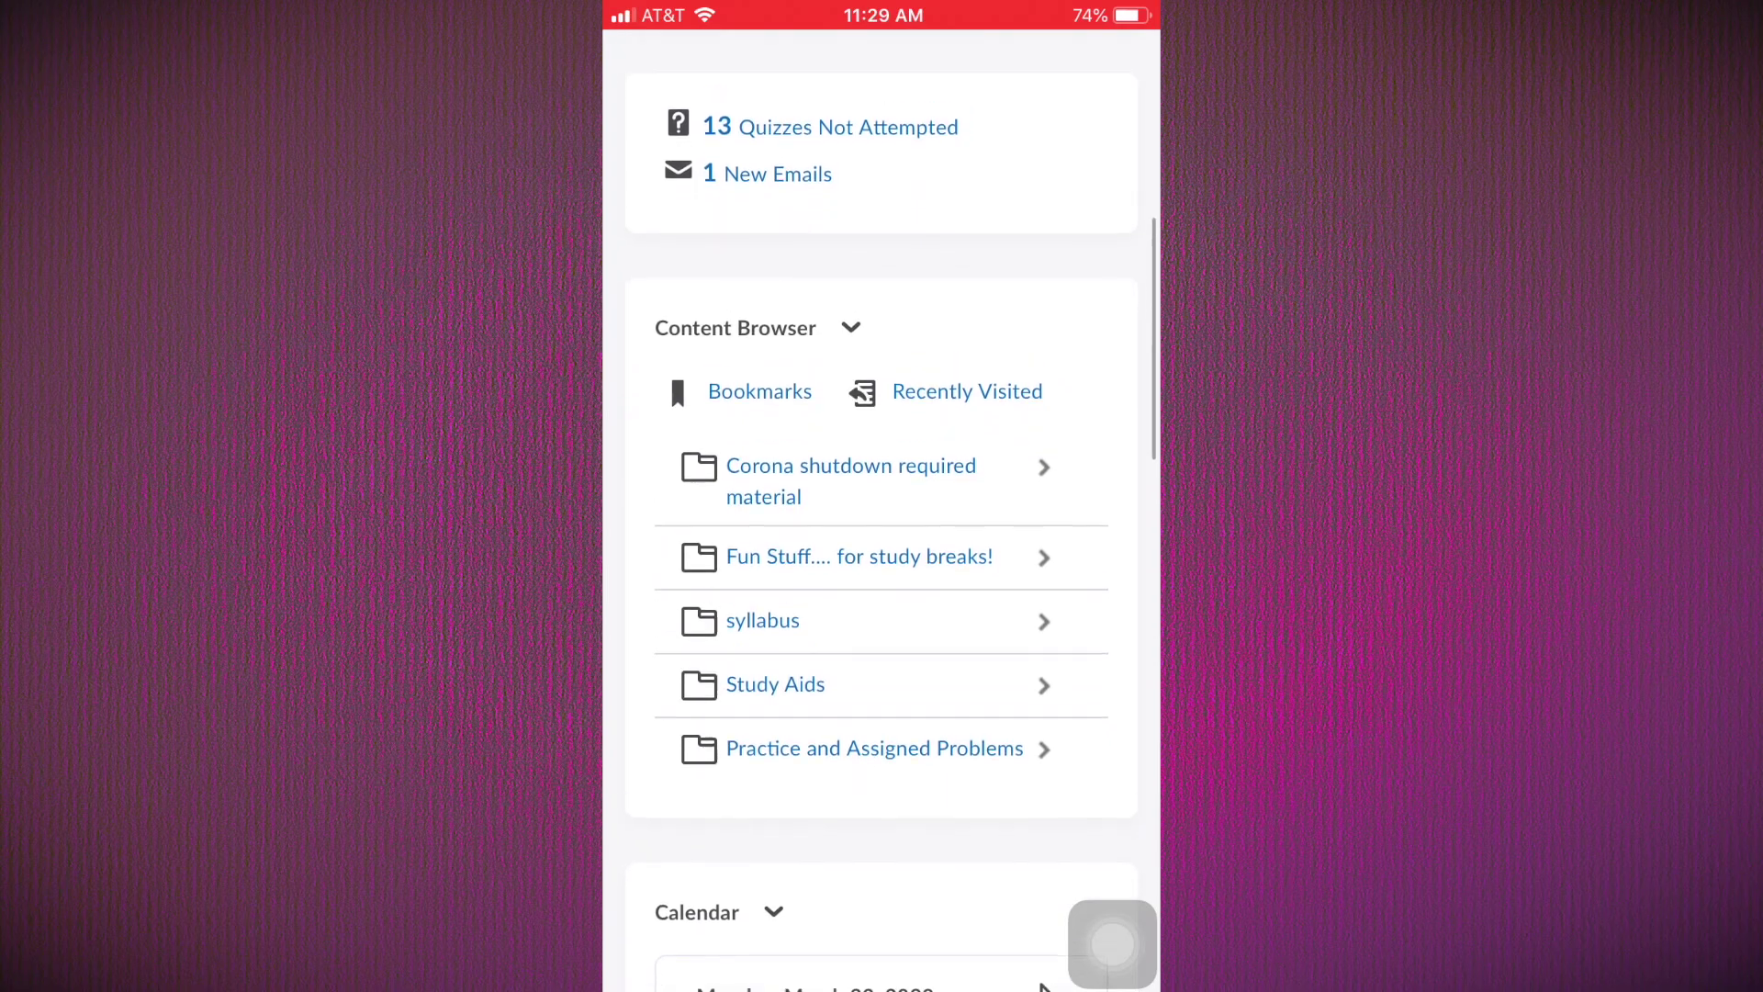
pyautogui.scroll(5, 881, 551)
pyautogui.scroll(5, 883, 552)
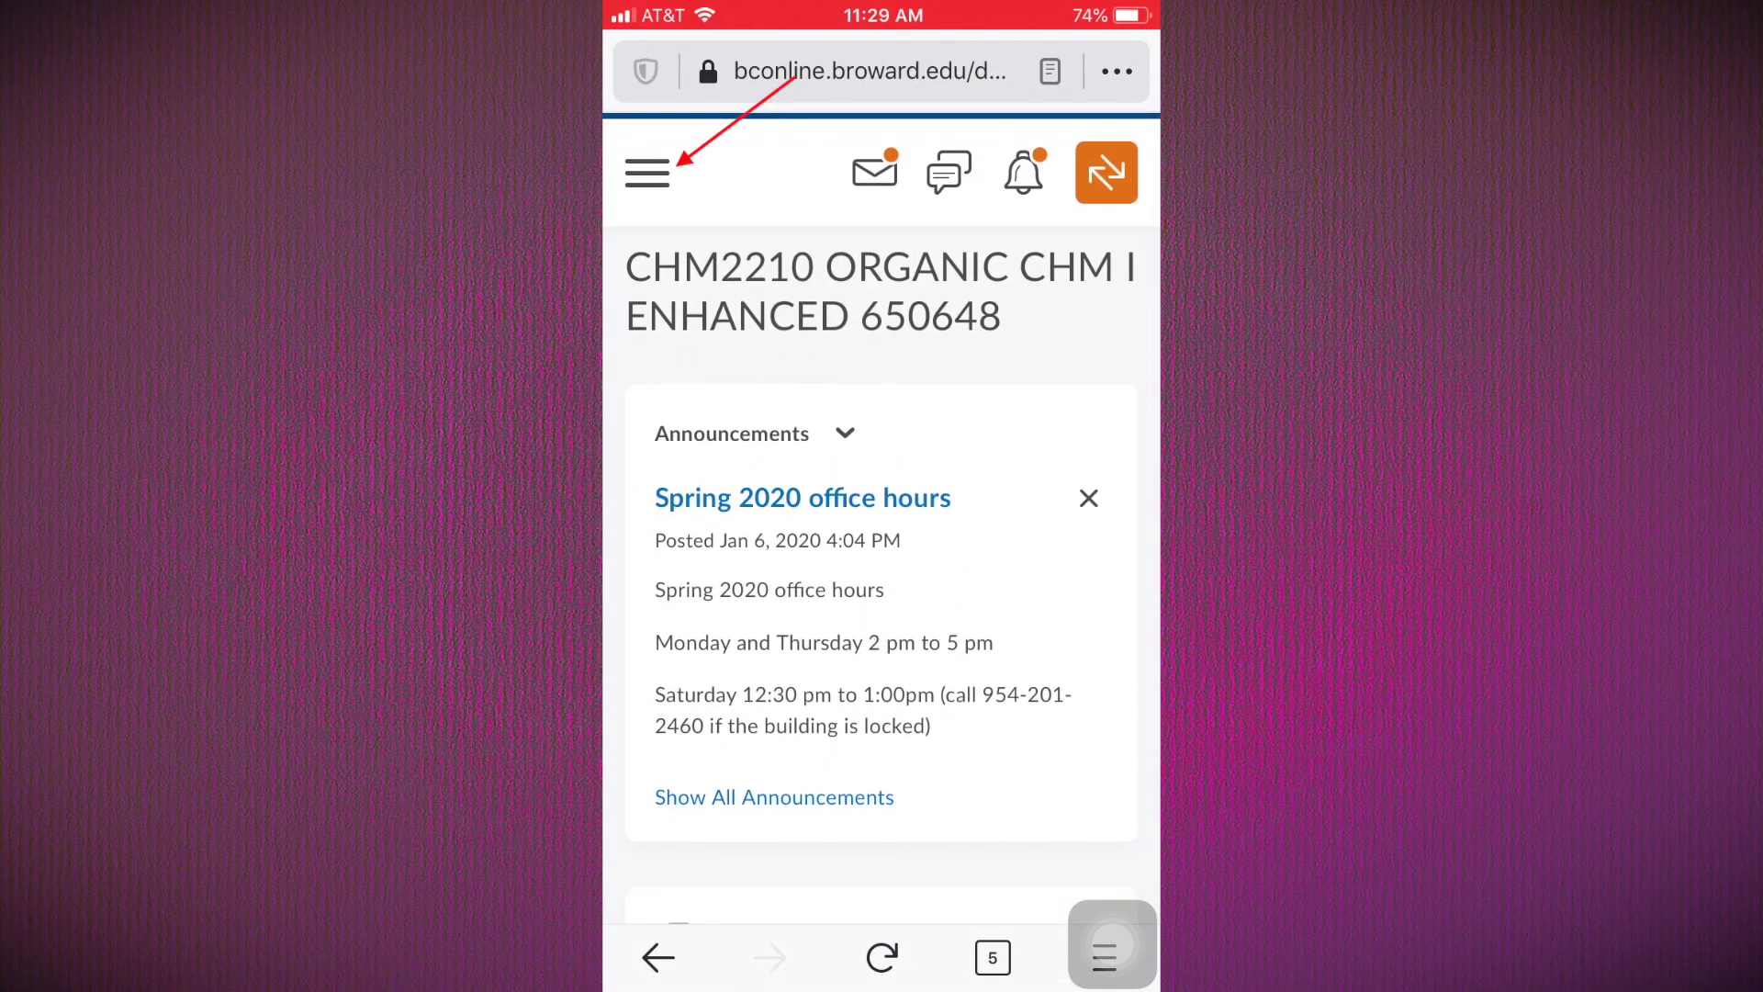
pyautogui.click(645, 173)
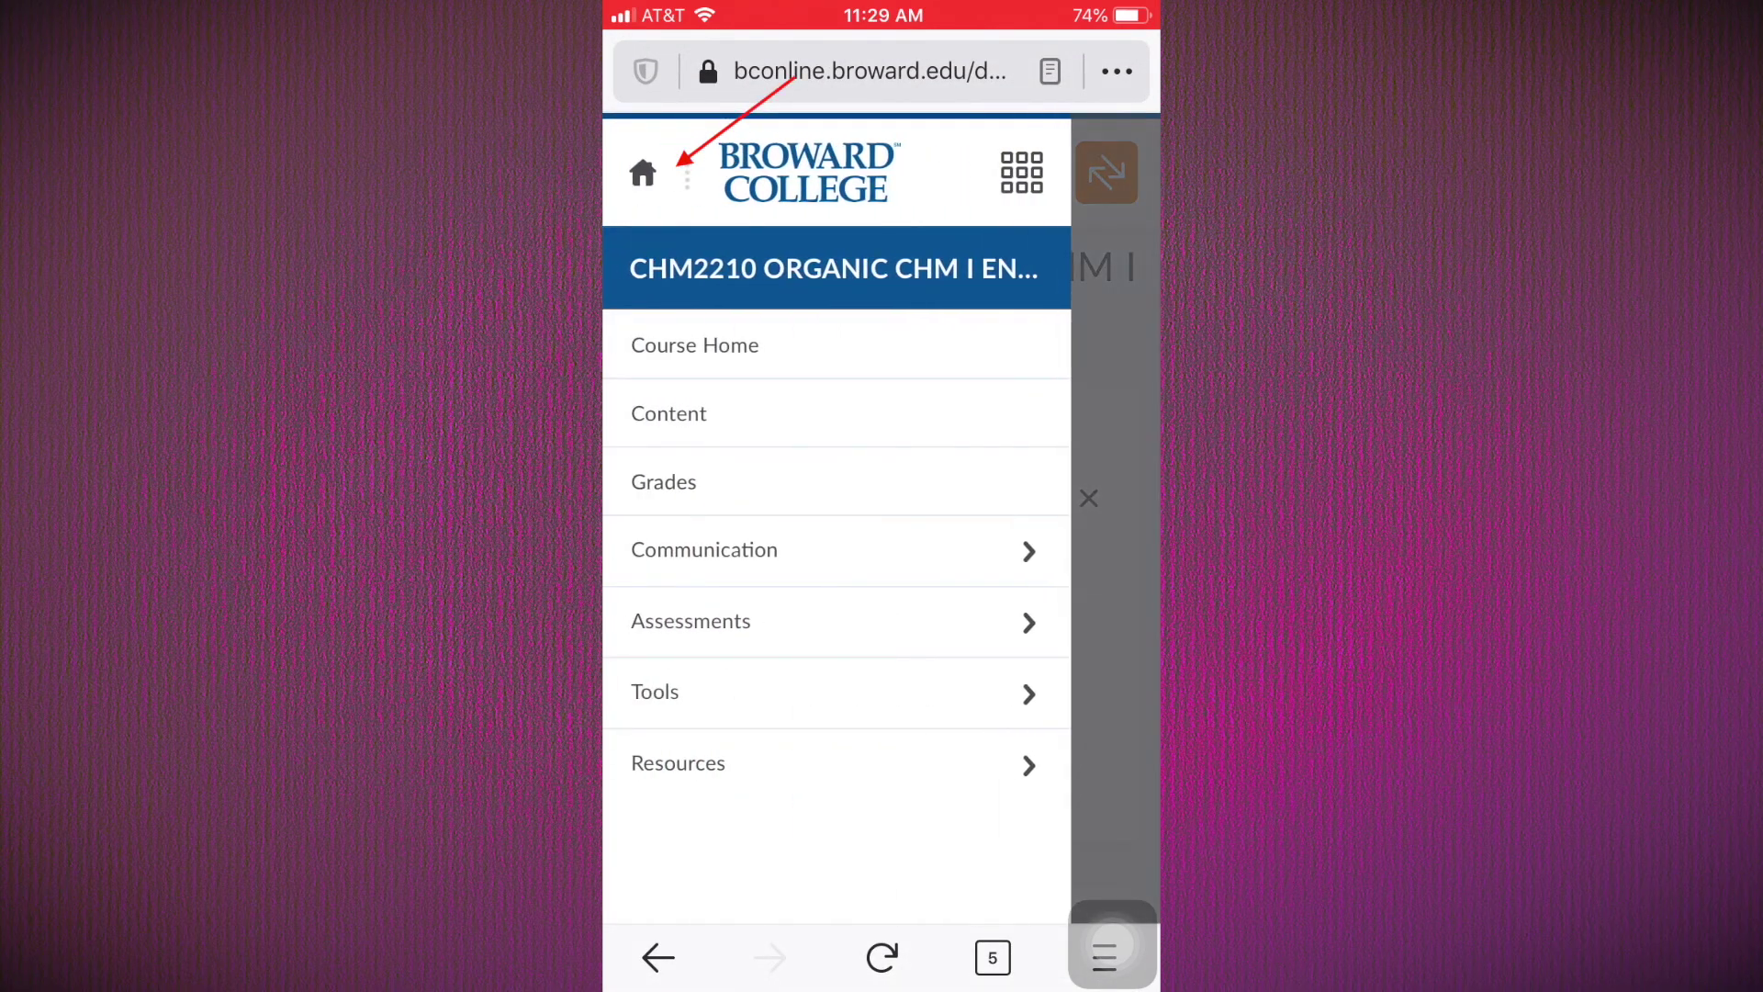
# - Go to Assessments > Assignments from the course navigation drawer
pyautogui.click(643, 172)
pyautogui.click(643, 173)
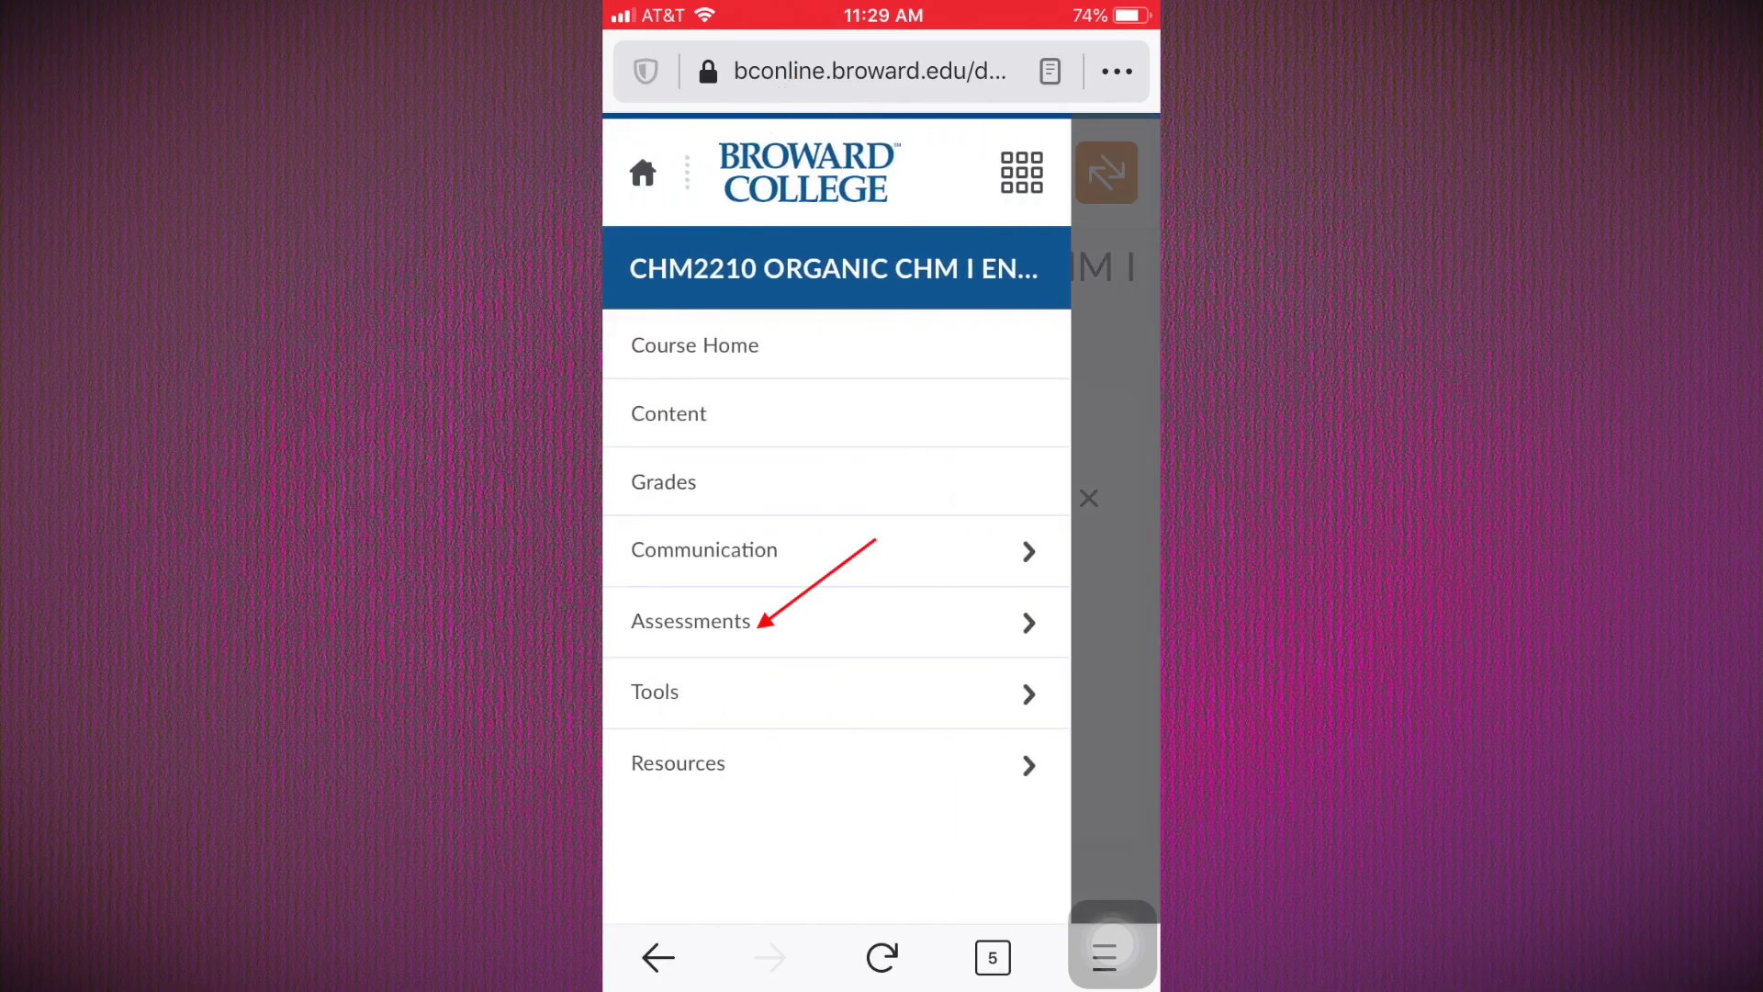
pyautogui.click(690, 620)
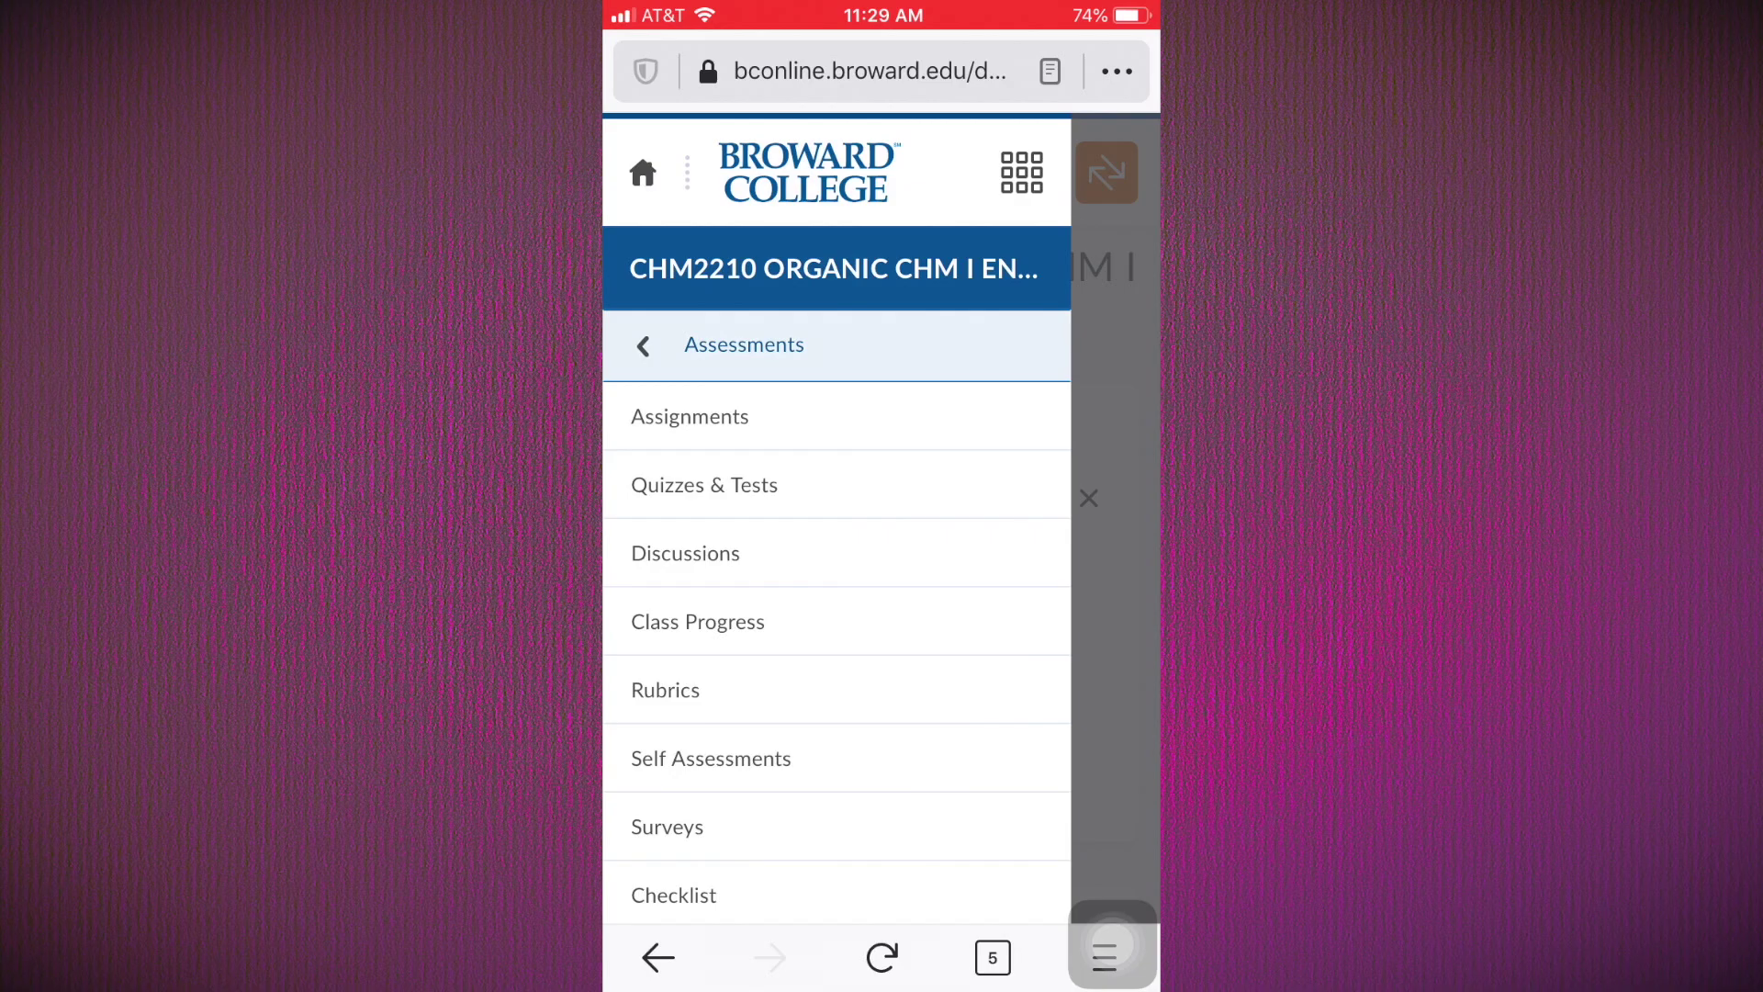
pyautogui.click(690, 416)
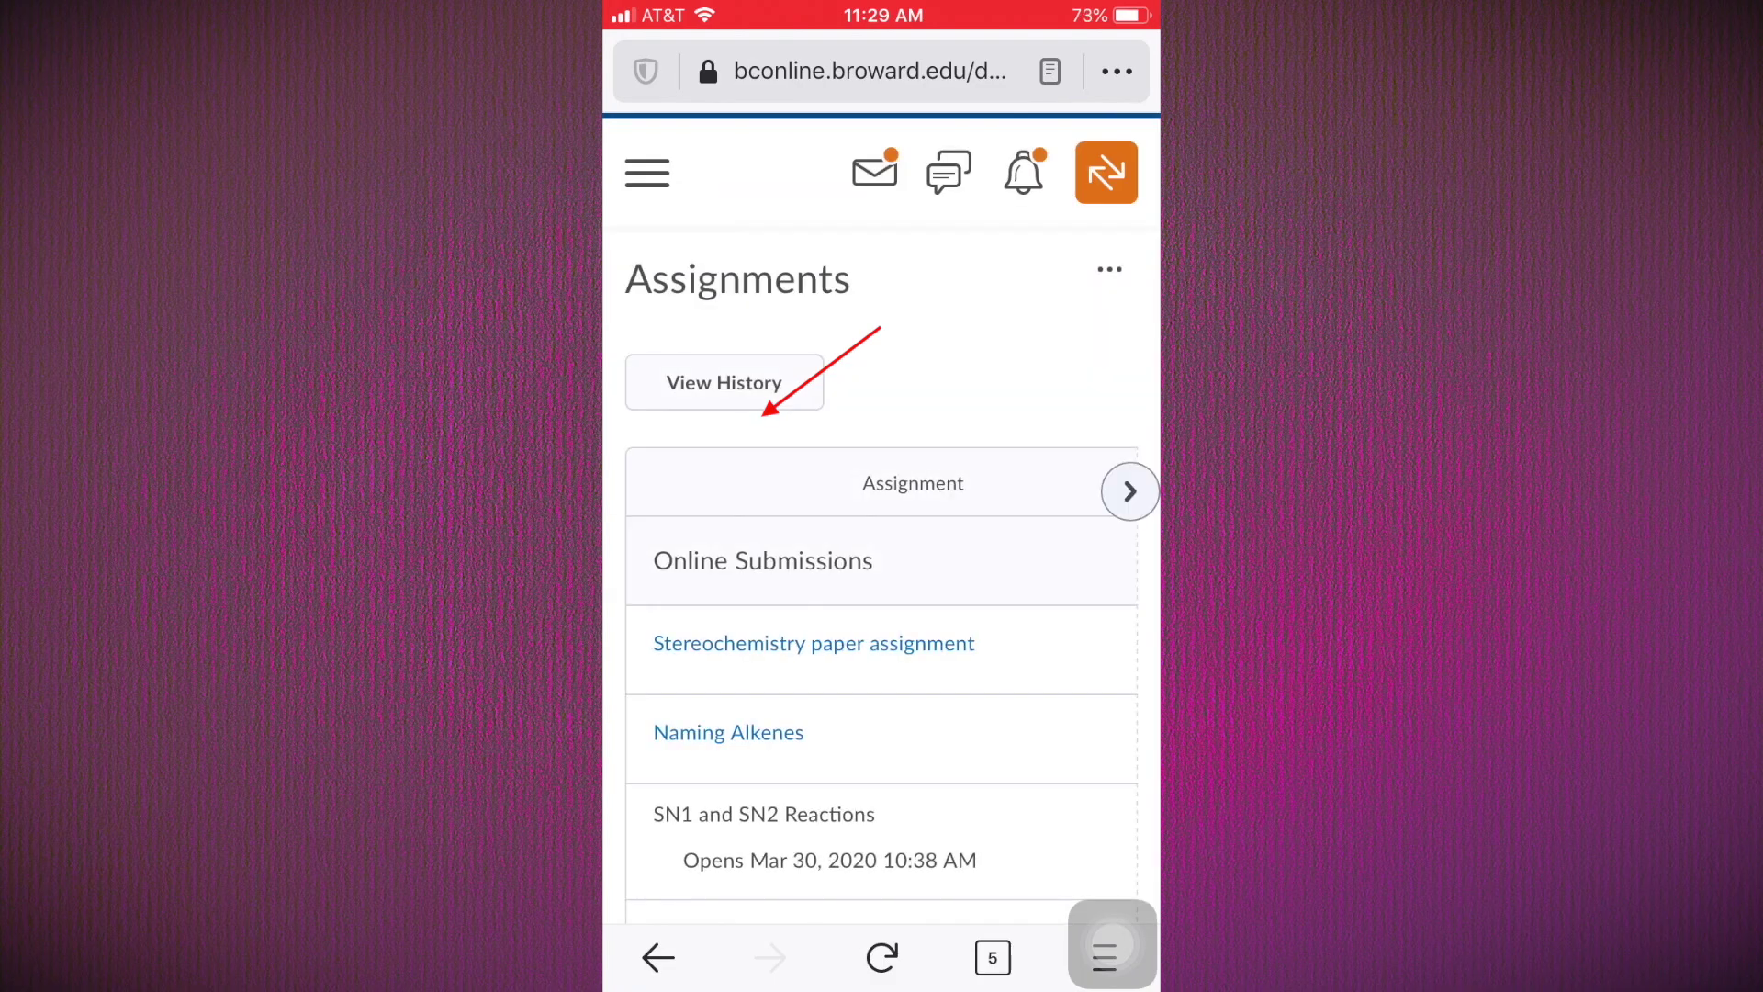
pyautogui.scroll(-2, 882, 552)
pyautogui.scroll(2, 882, 551)
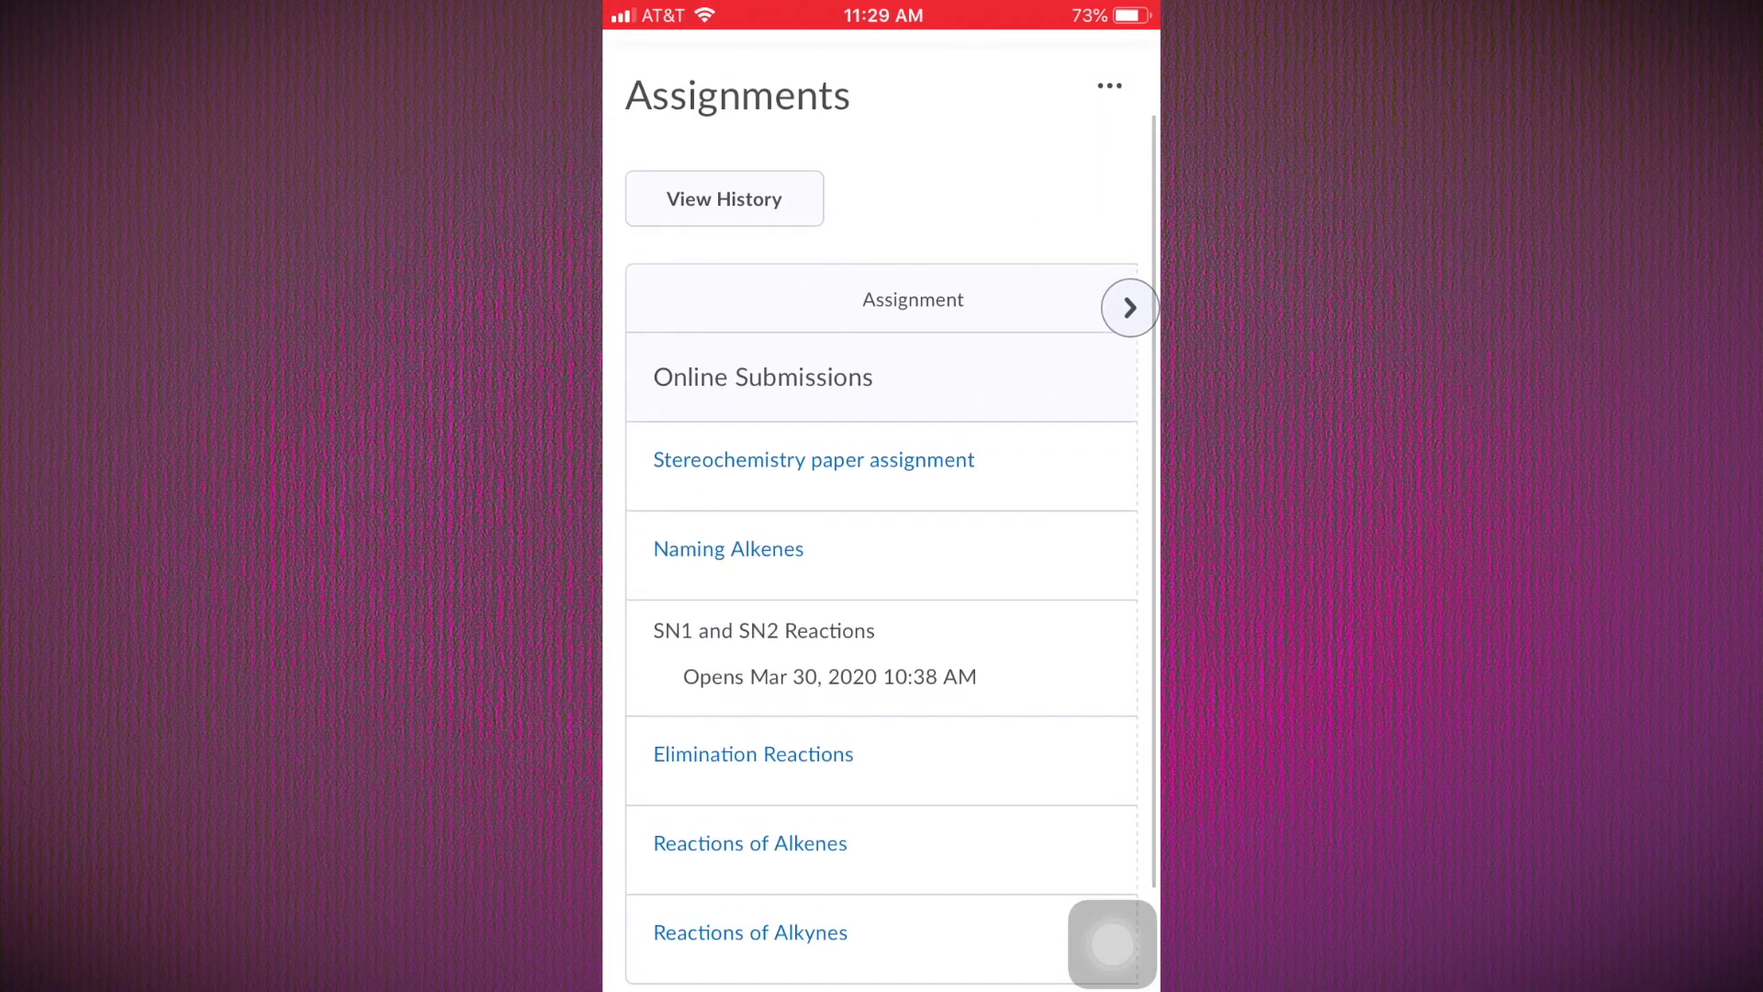
pyautogui.scroll(-2, 883, 551)
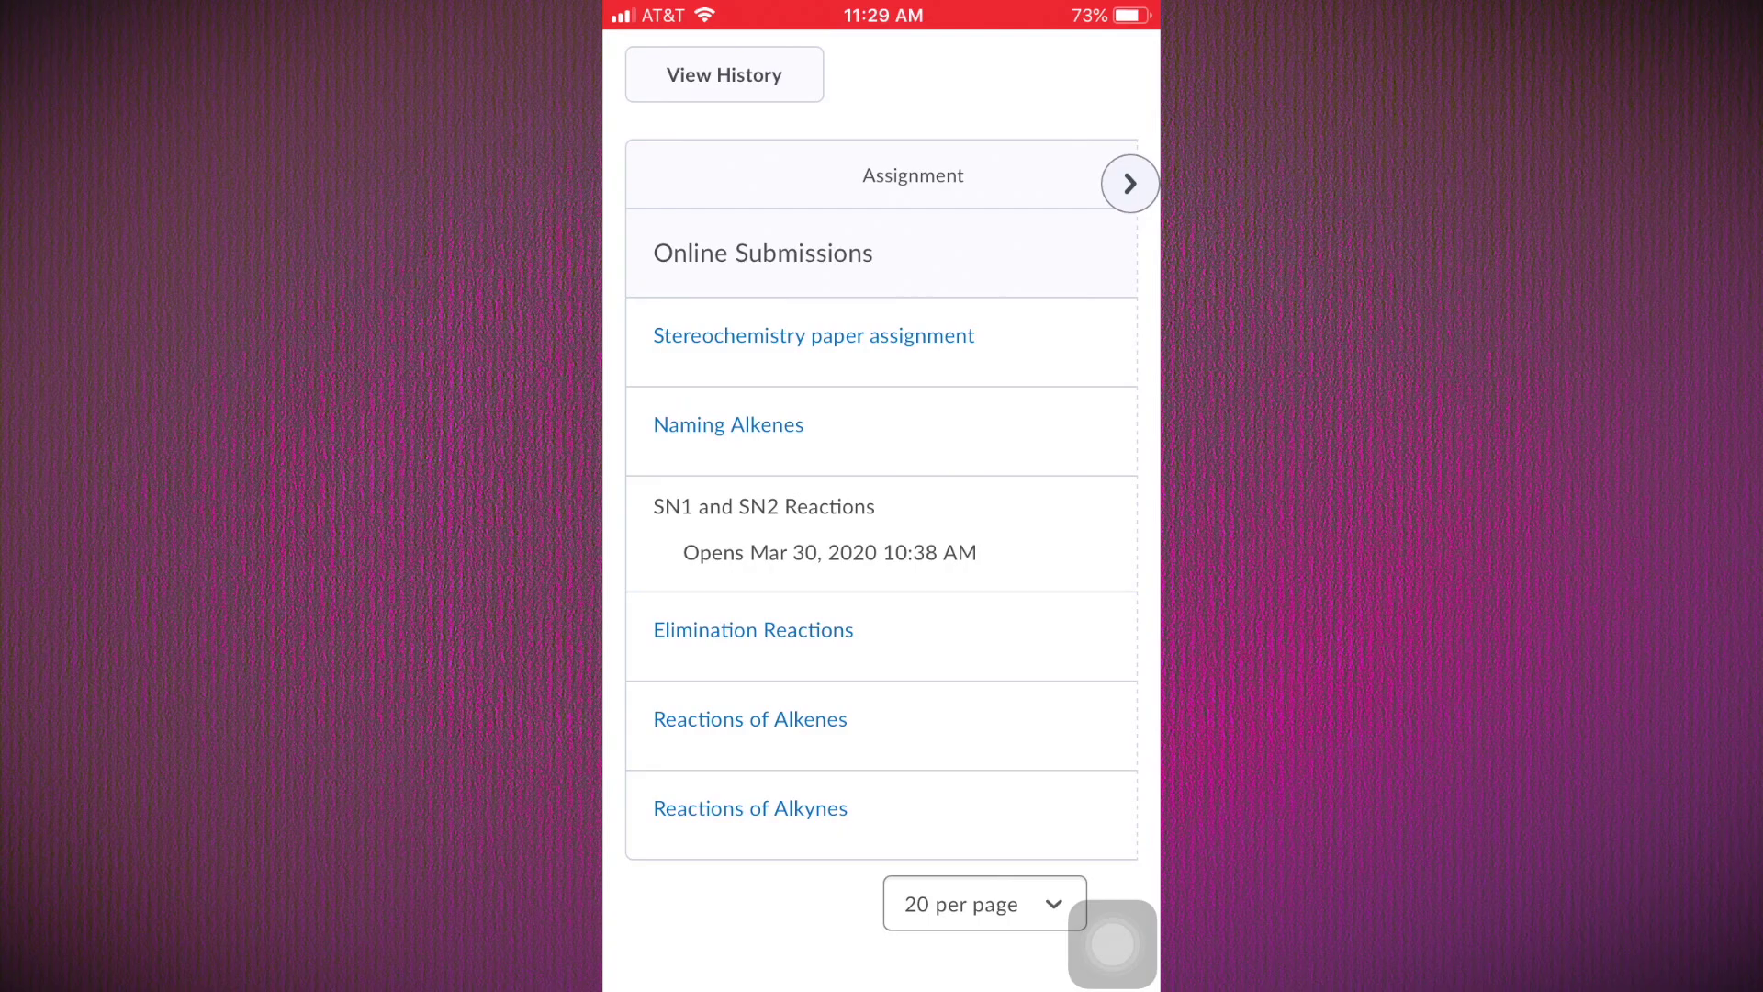
# - Open the Stereochemistry paper assignment and scroll to its Submit Assignment section
pyautogui.click(813, 335)
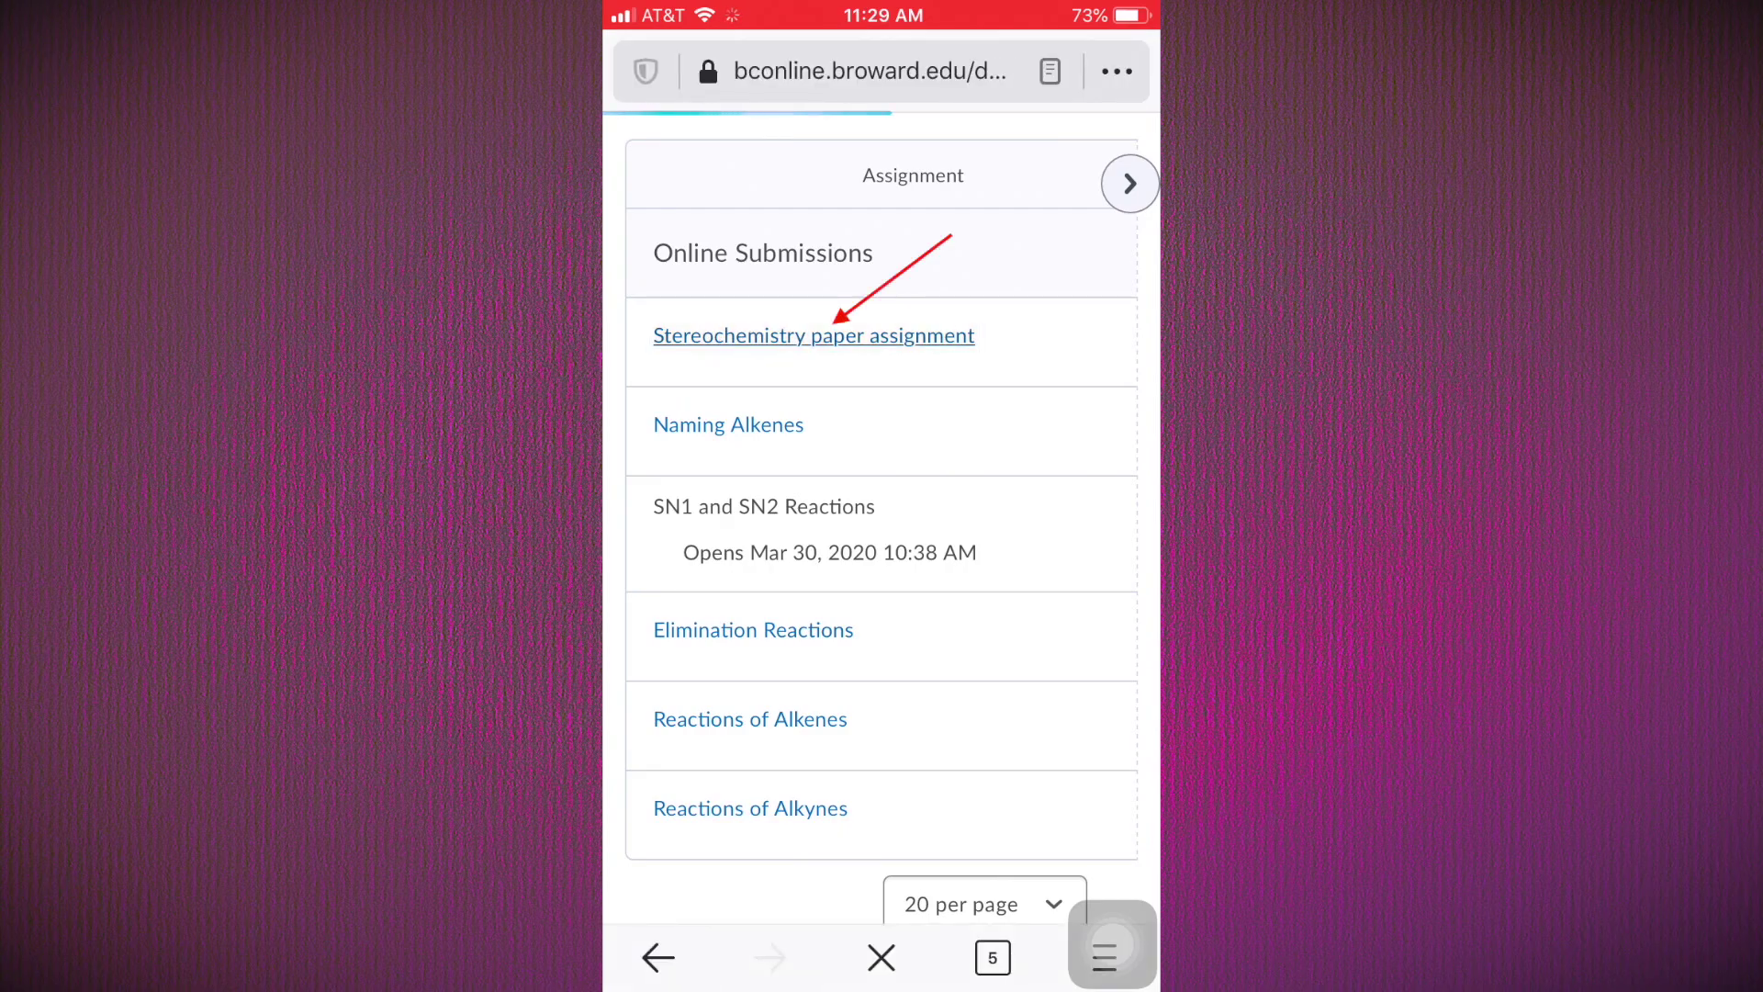
pyautogui.scroll(-8, 883, 551)
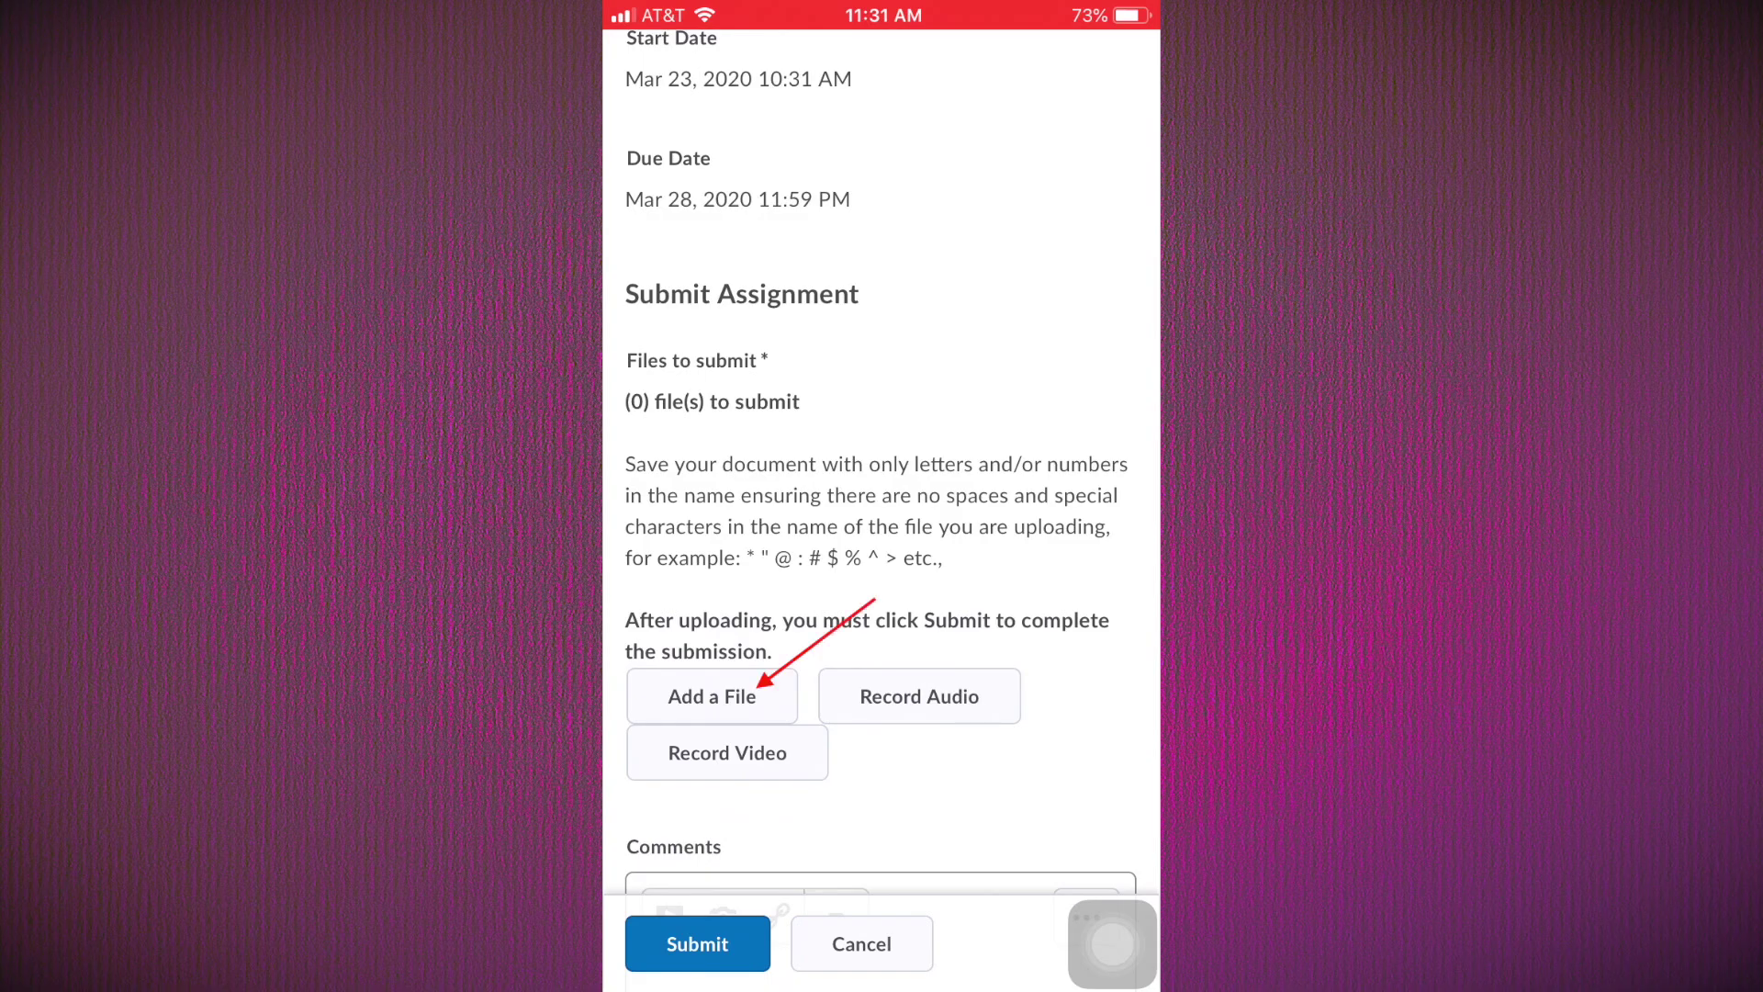
# - Start an Add a File upload and choose to take a new photo
pyautogui.click(711, 696)
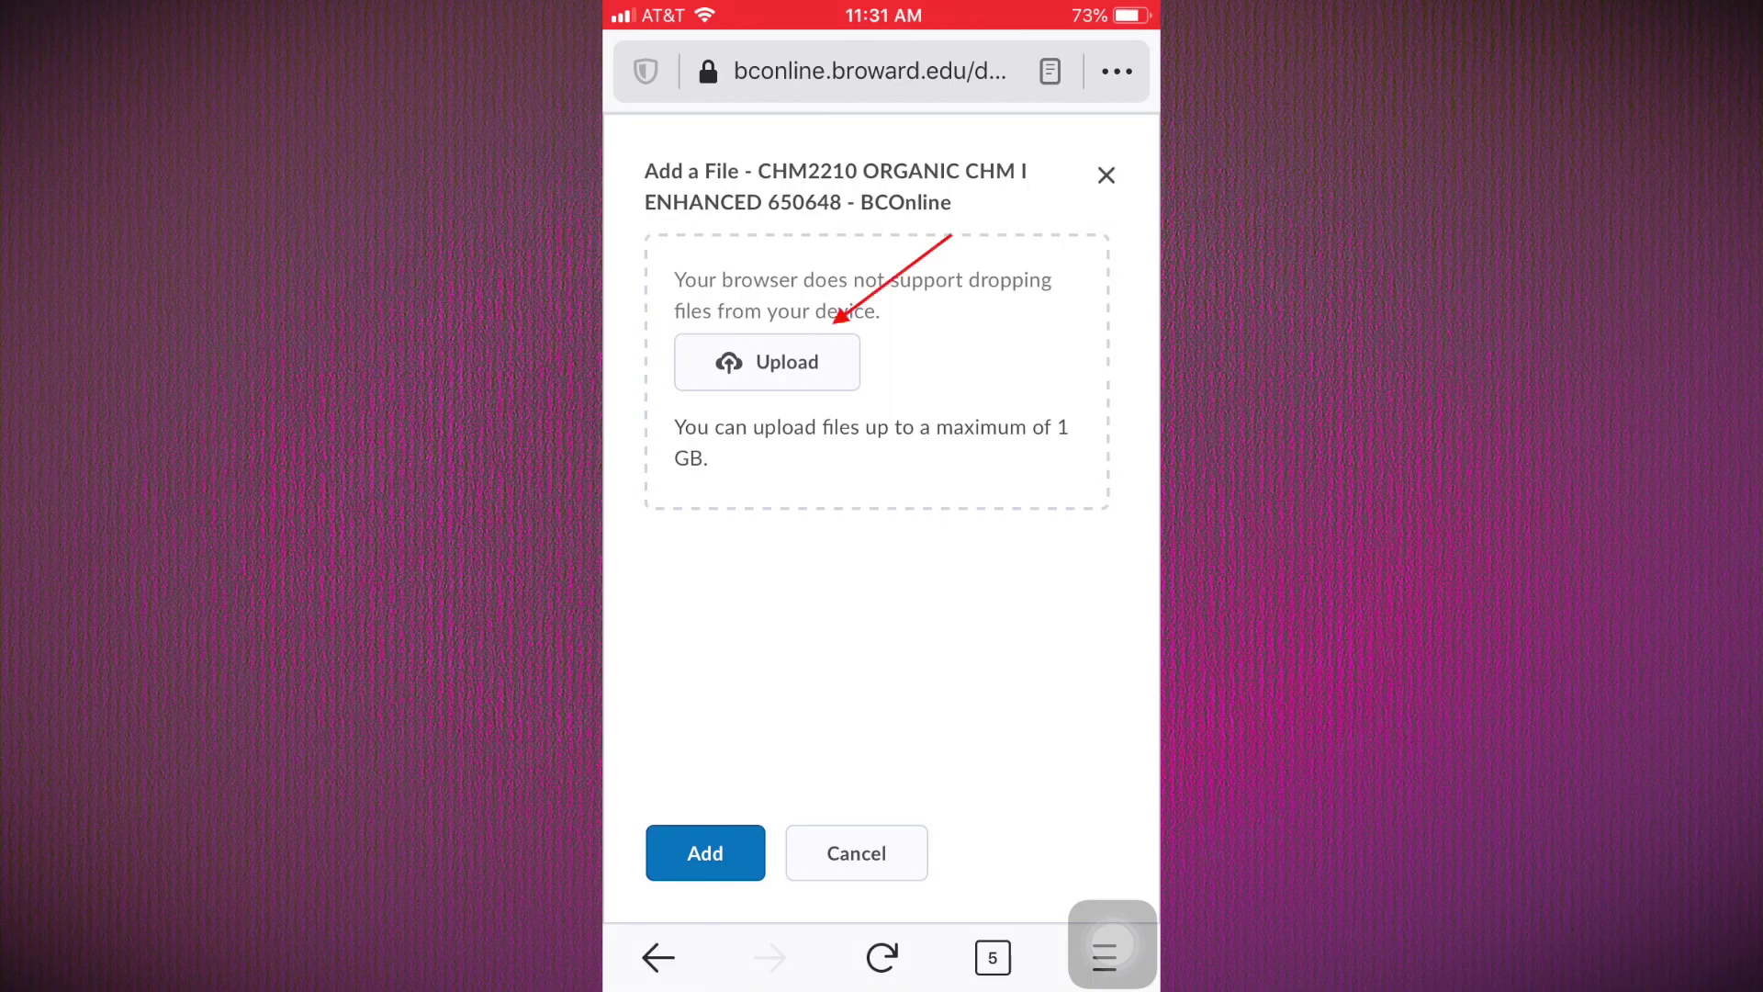
pyautogui.click(766, 361)
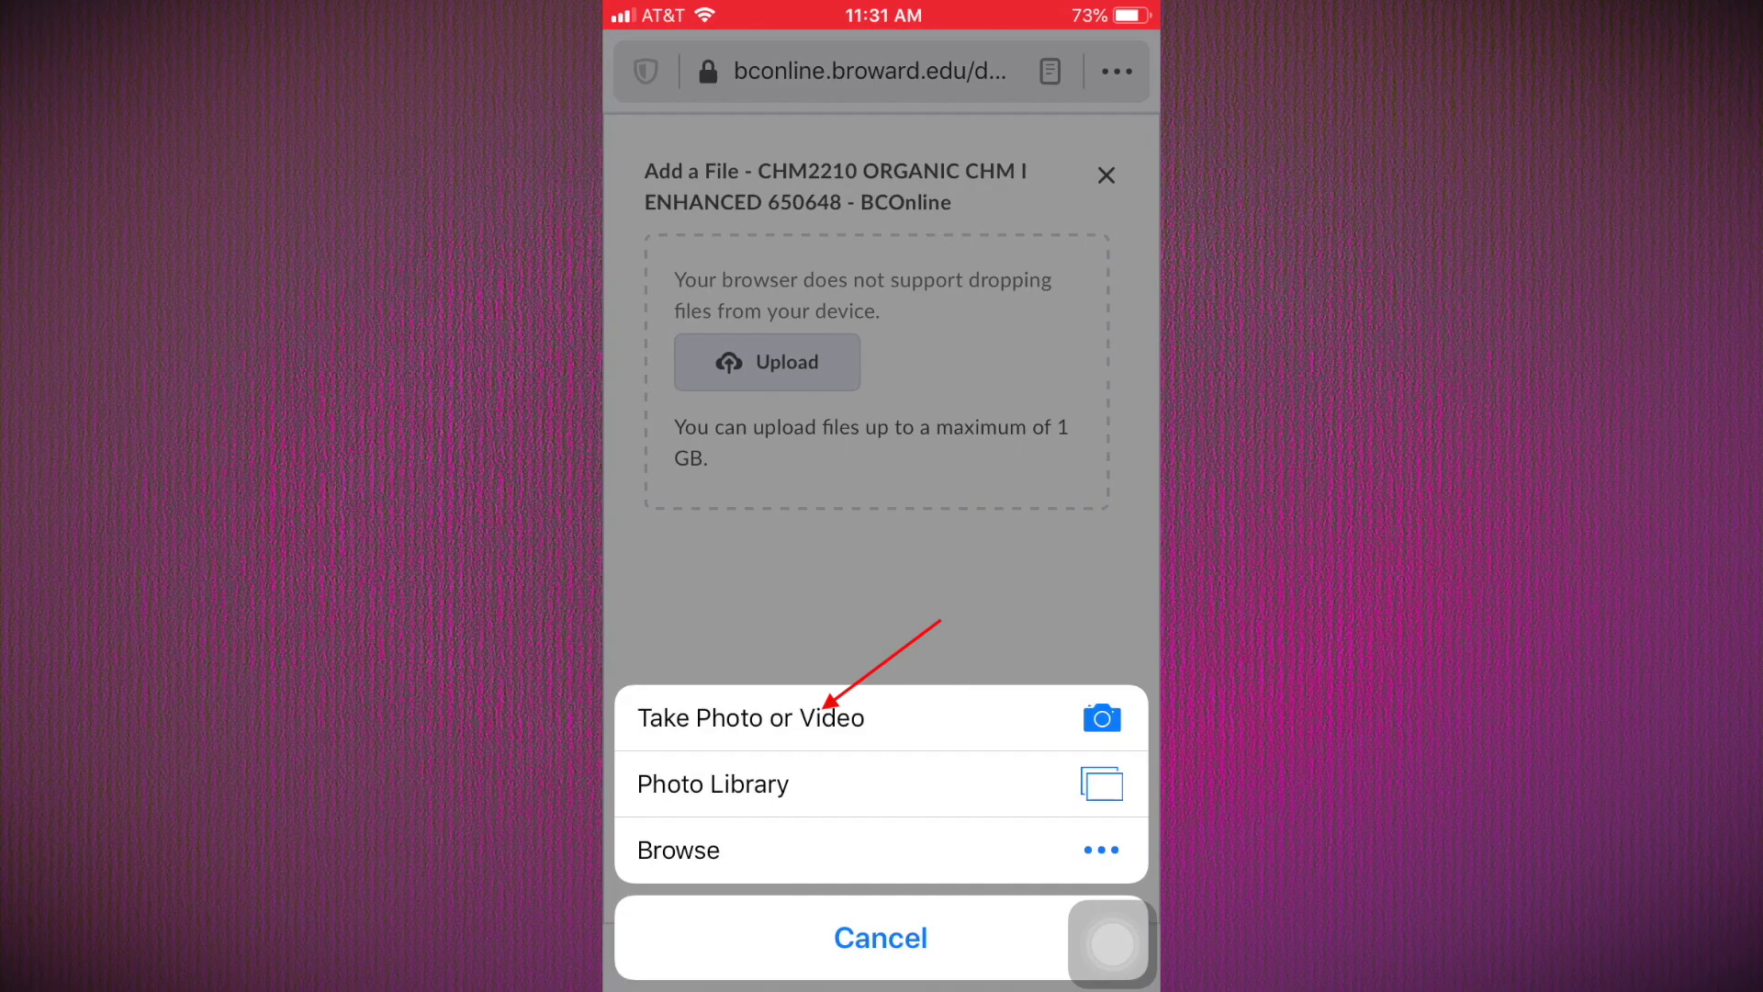
pyautogui.click(750, 718)
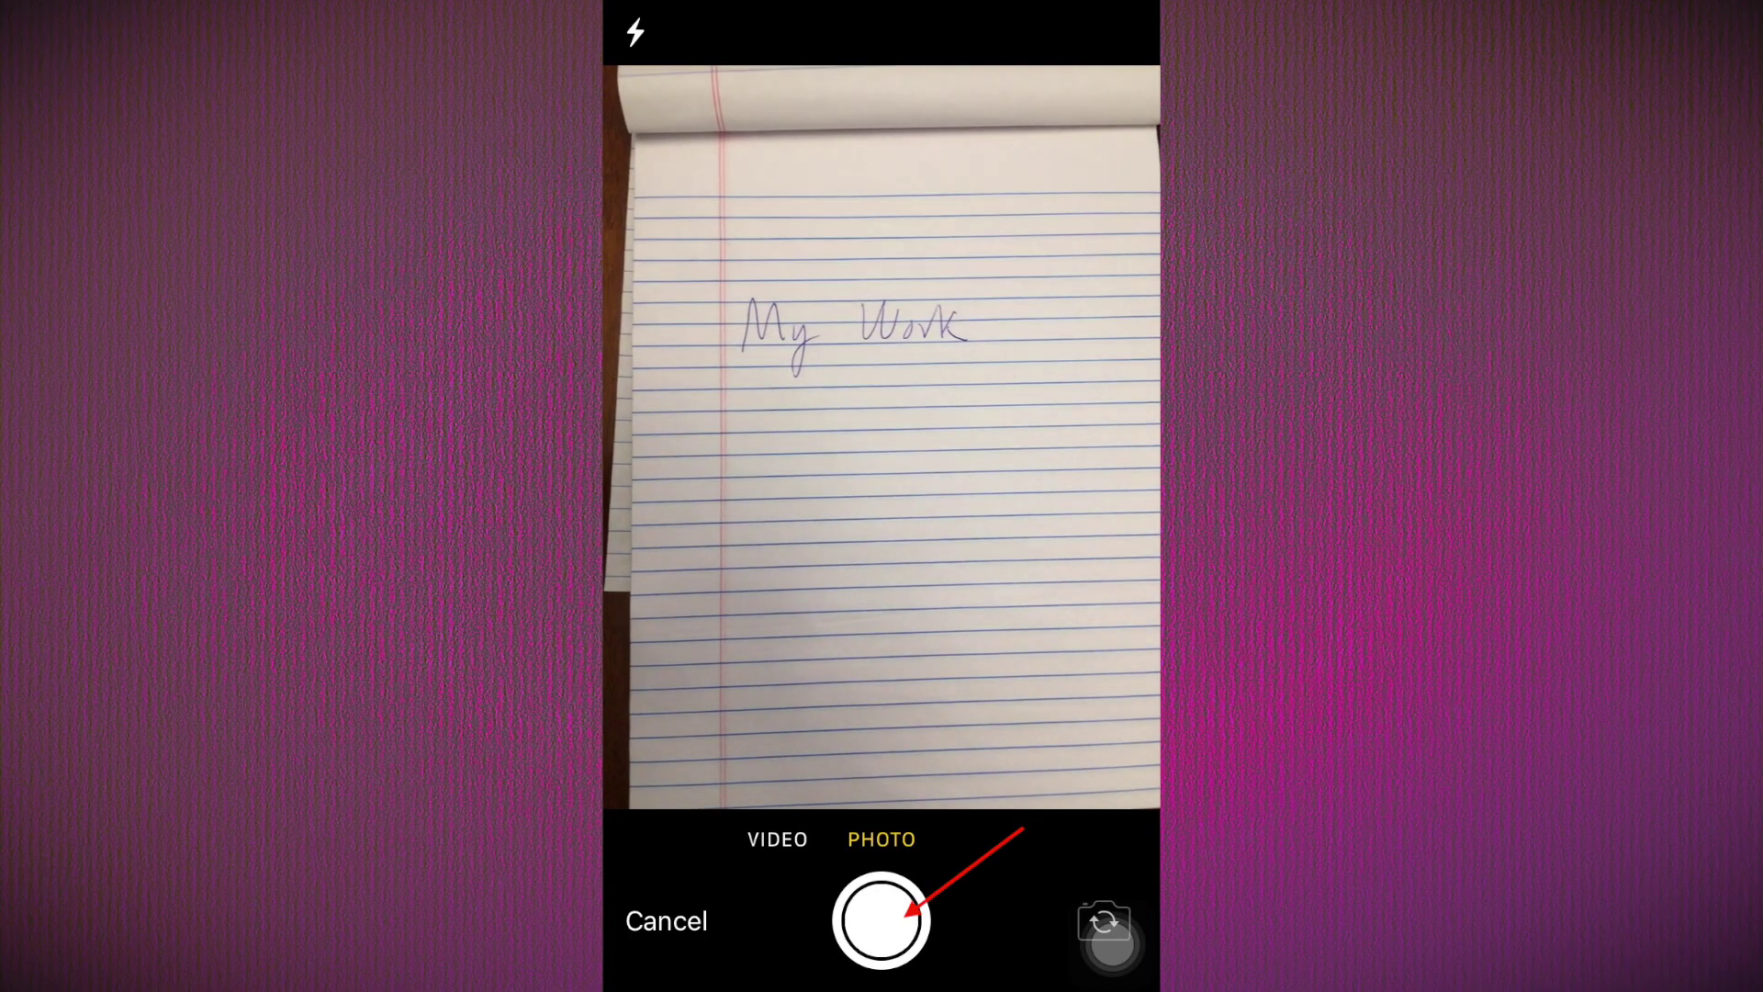
# - Photograph the handwritten 'My Work' page and accept it as image.jpg
pyautogui.click(882, 920)
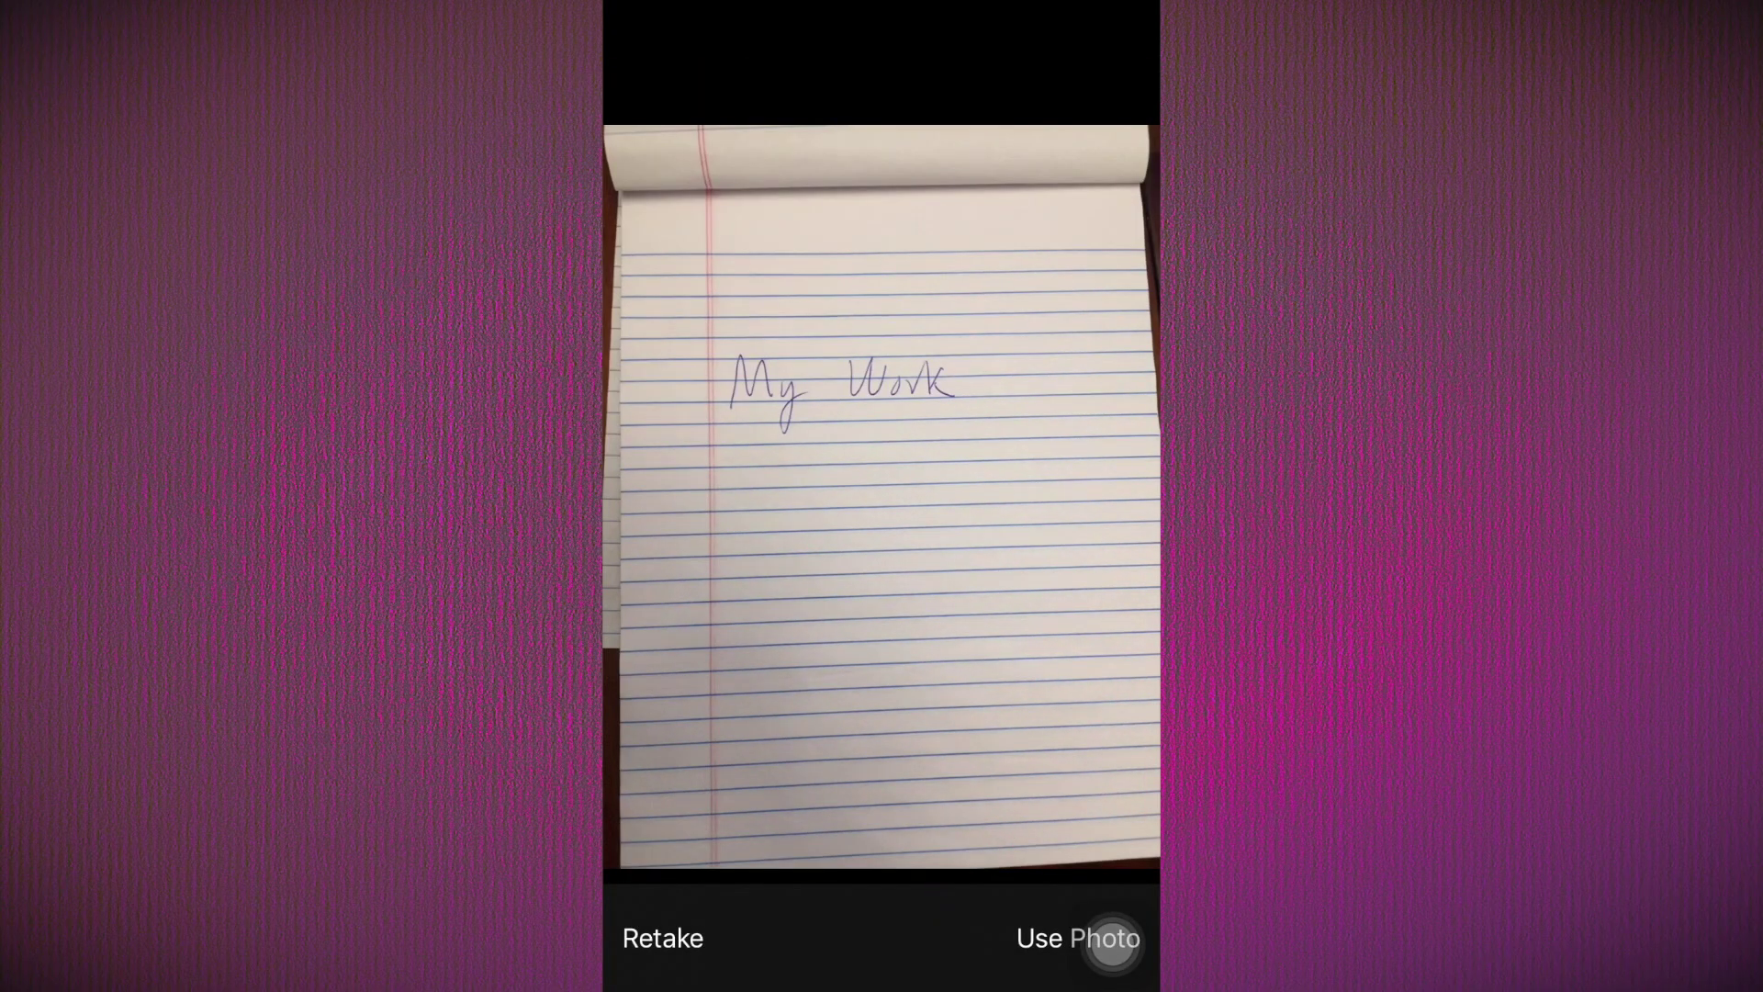
pyautogui.click(1079, 938)
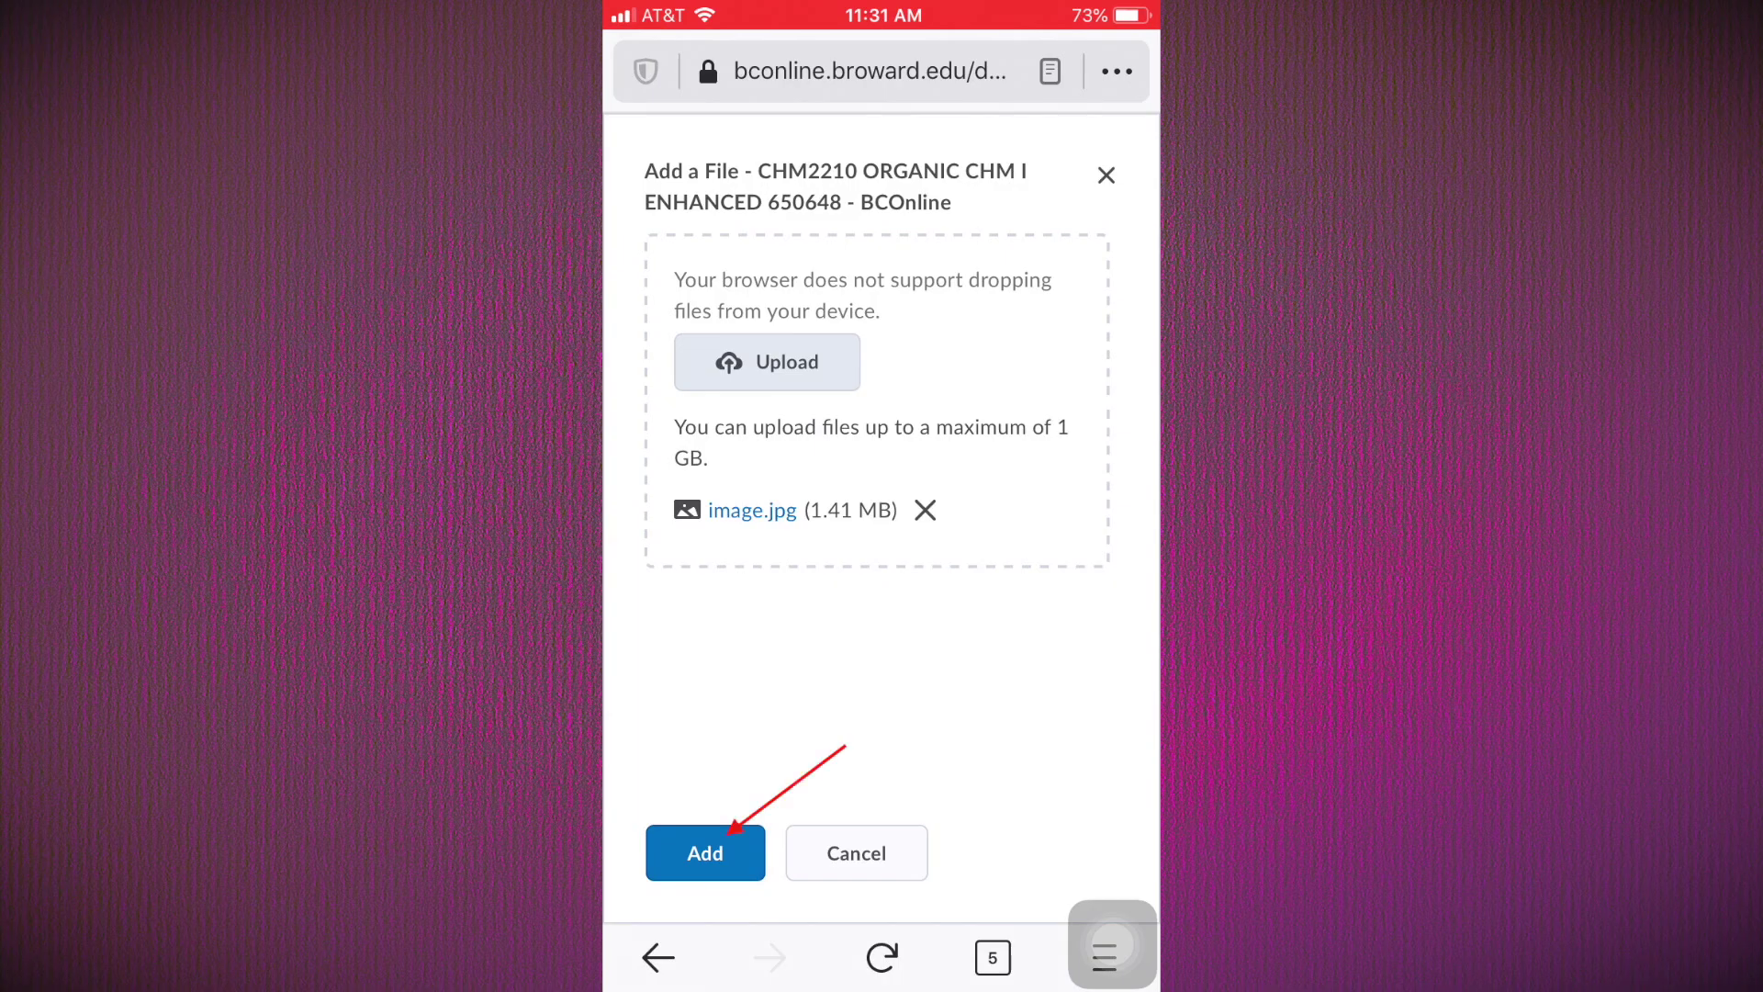
# - Attach image.jpg, then start a second upload from the Photo Library
pyautogui.click(704, 853)
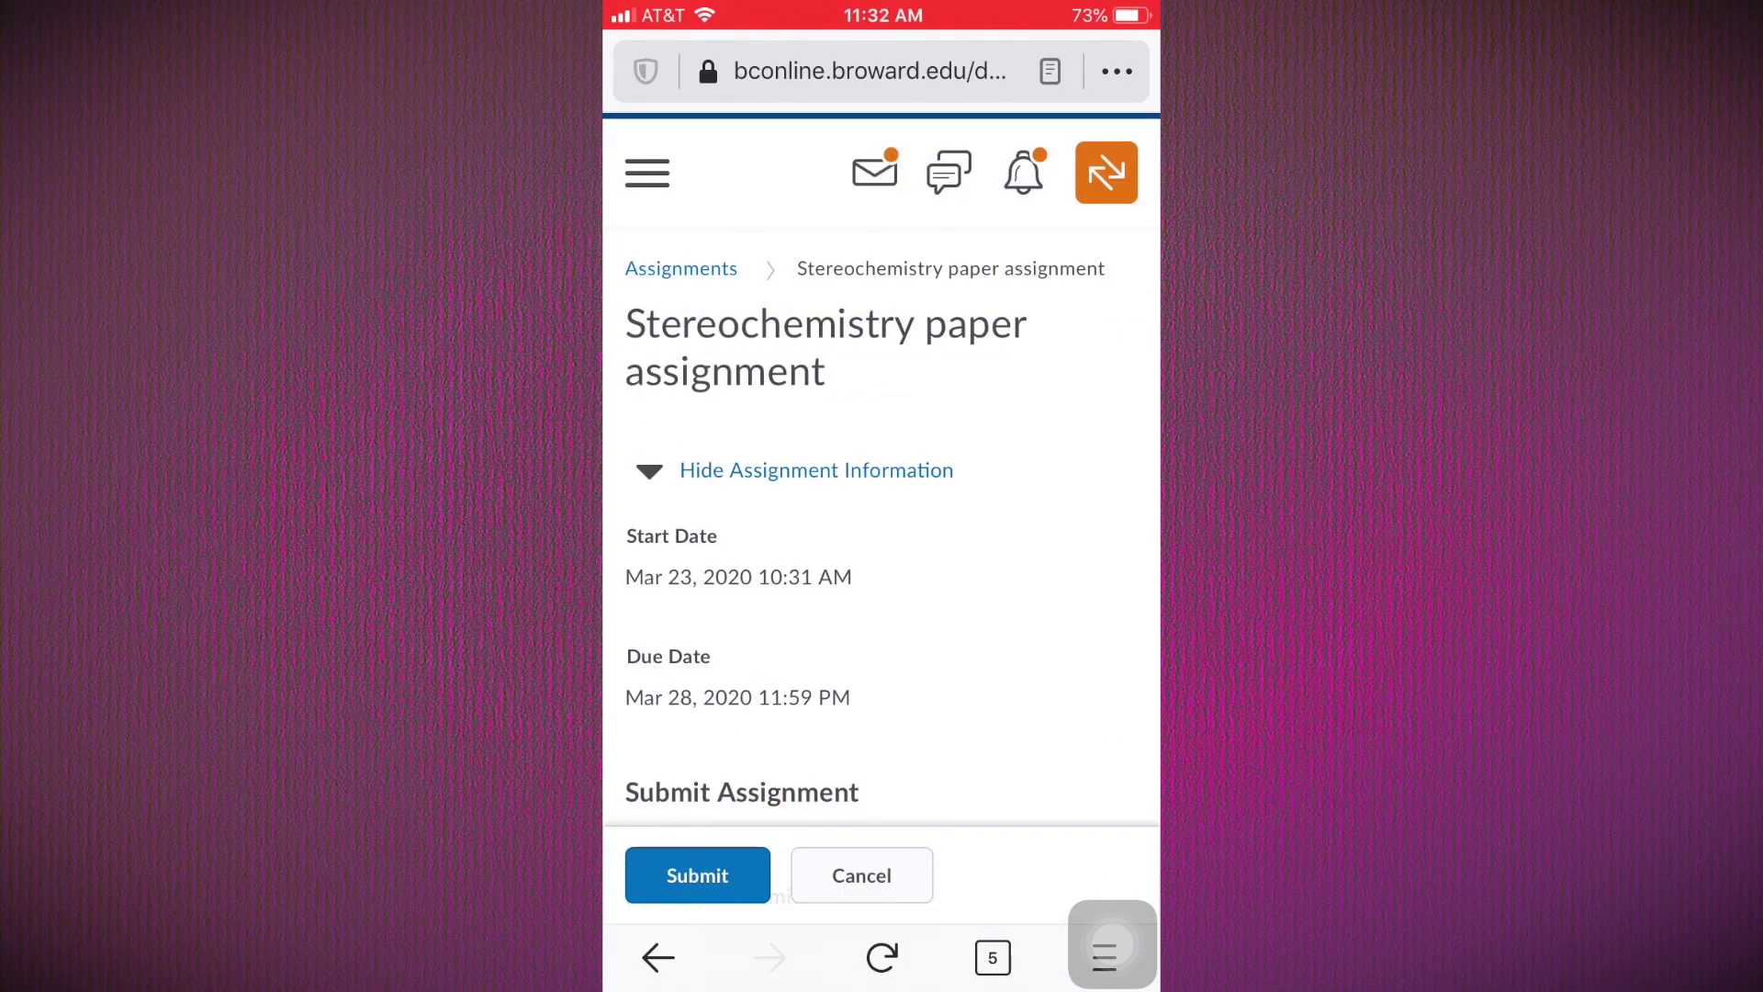
pyautogui.scroll(-5, 882, 552)
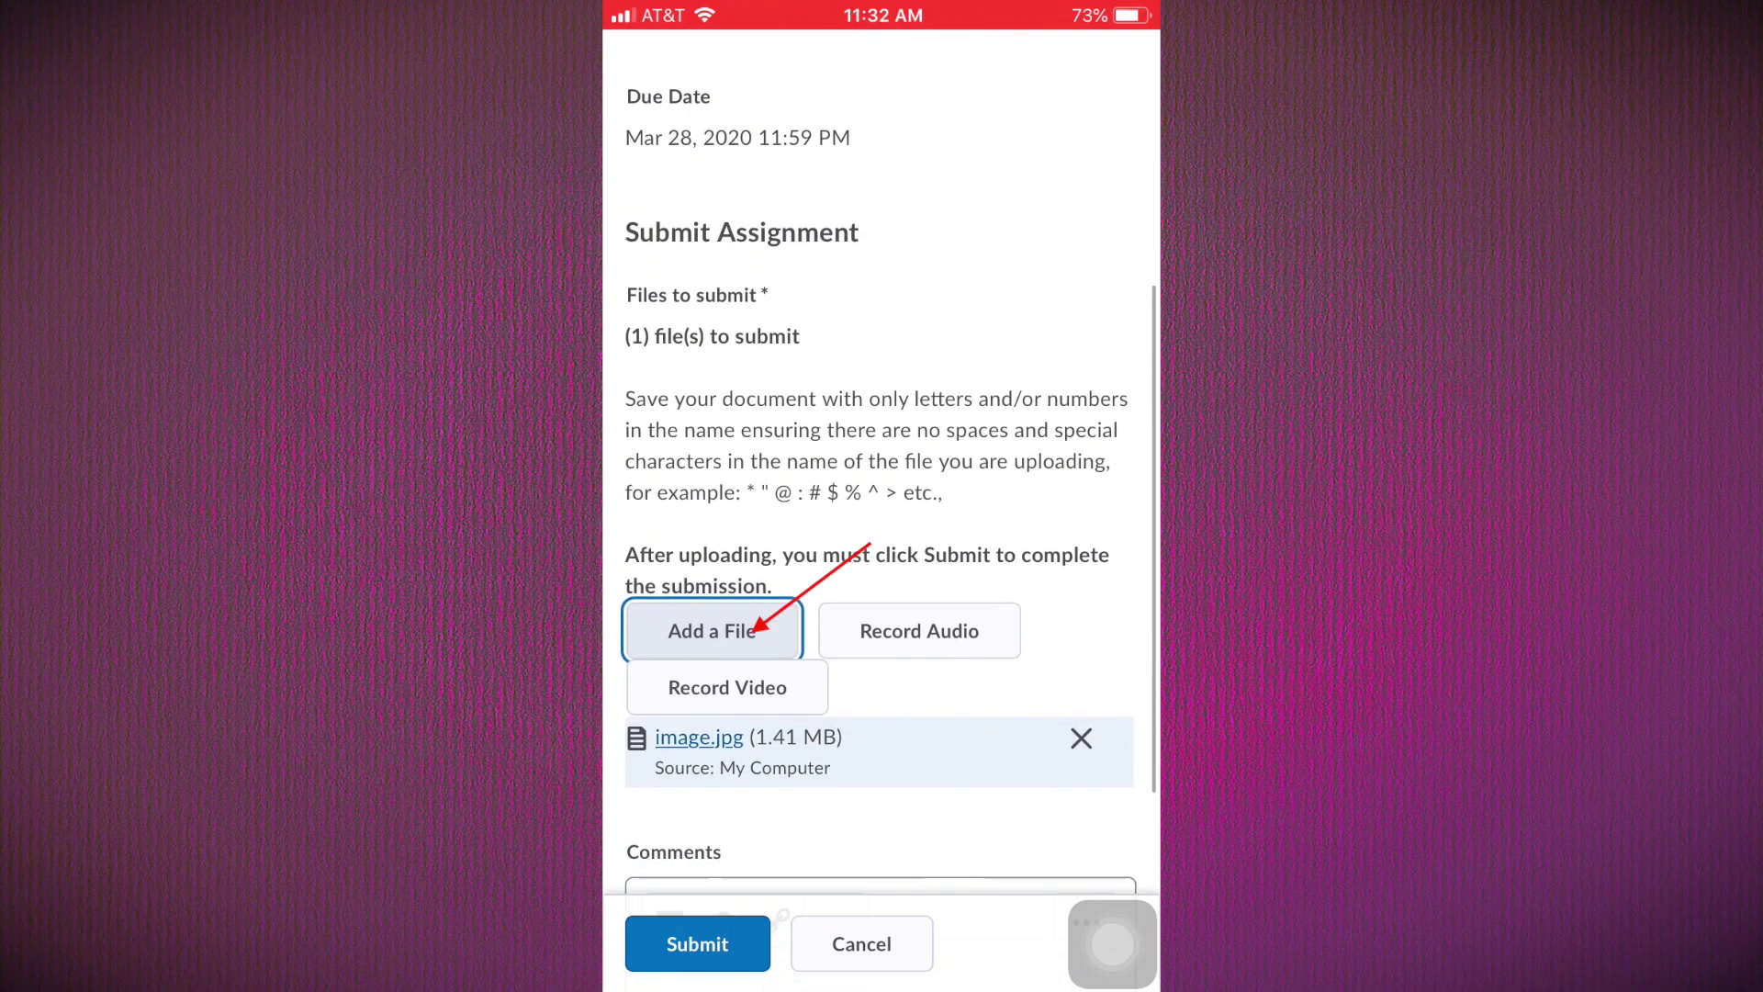
pyautogui.click(712, 645)
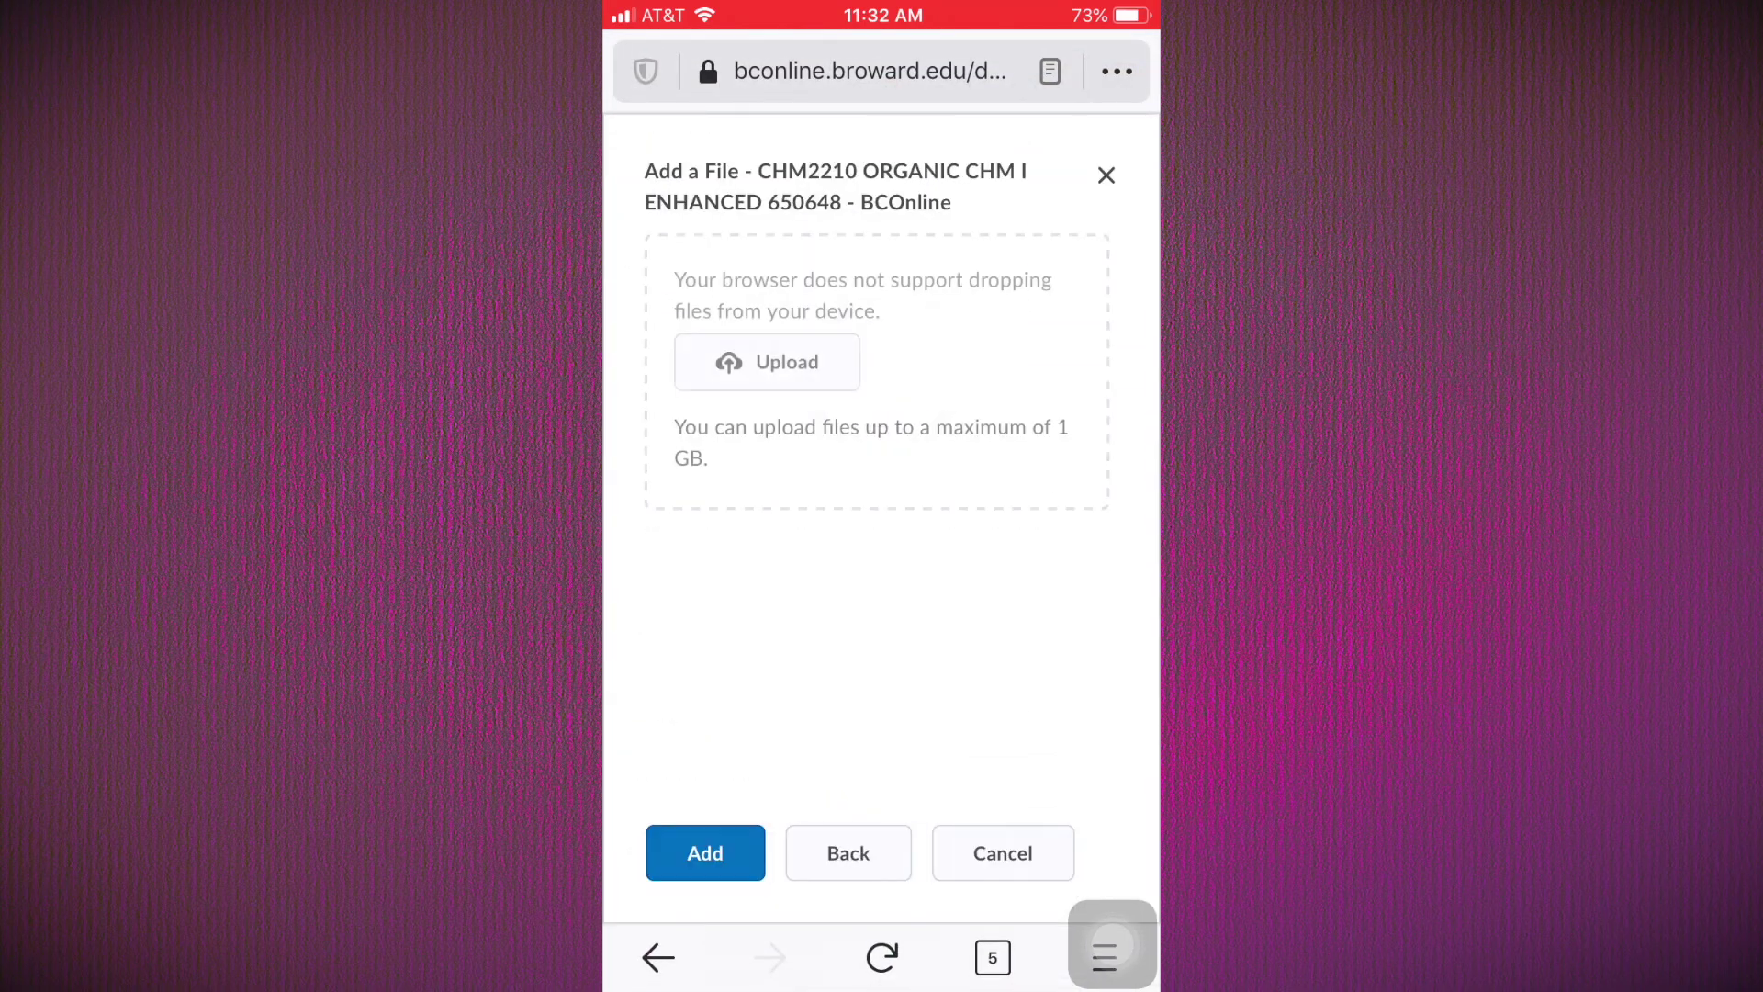
pyautogui.click(767, 361)
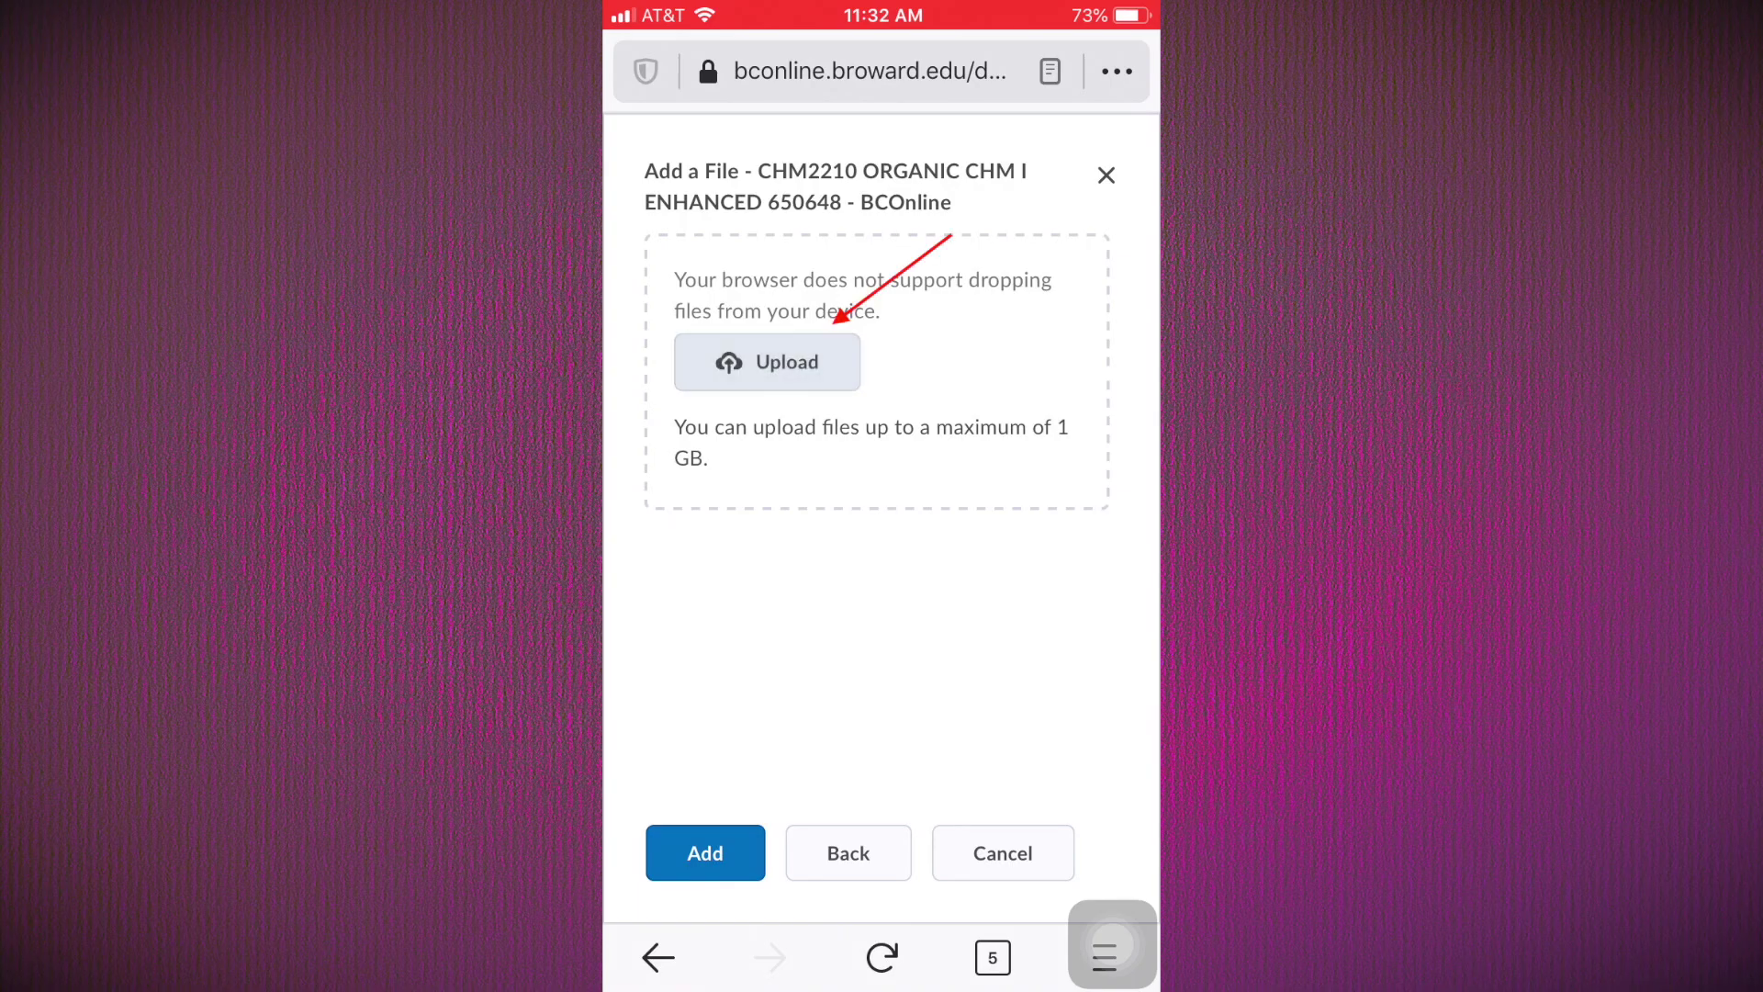
pyautogui.click(712, 783)
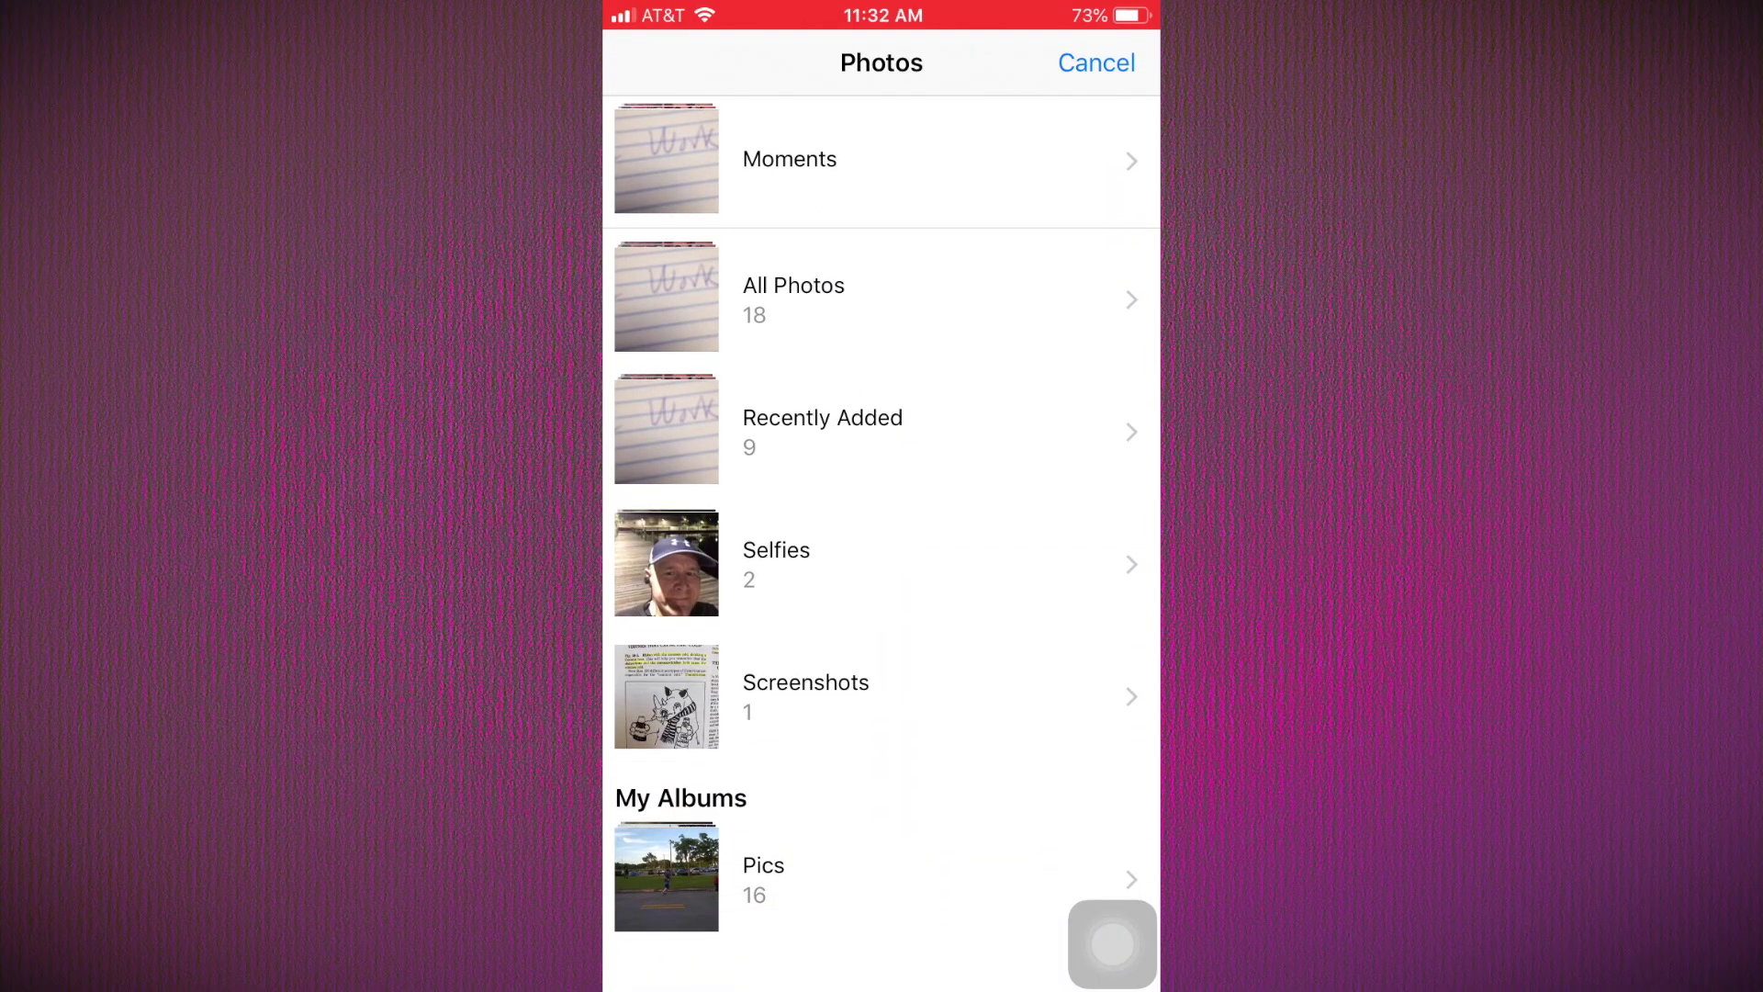
# - Choose the handwritten page photo under Today in Moments and confirm it
pyautogui.click(882, 159)
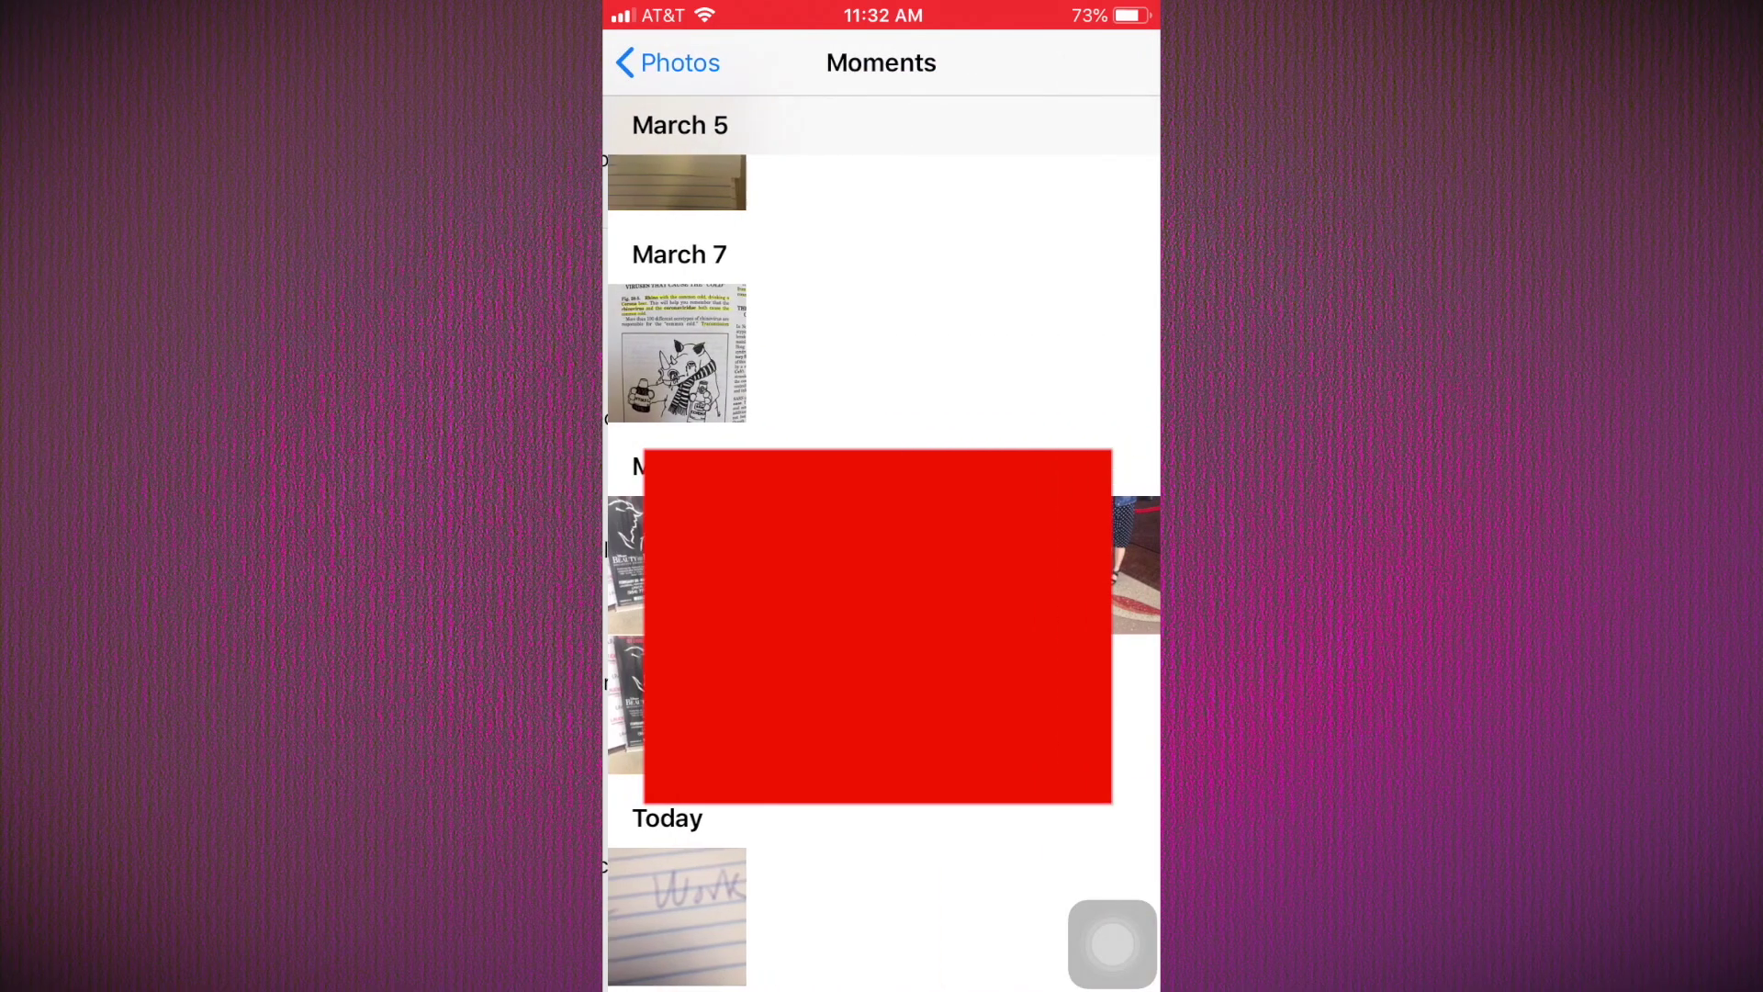
pyautogui.click(670, 916)
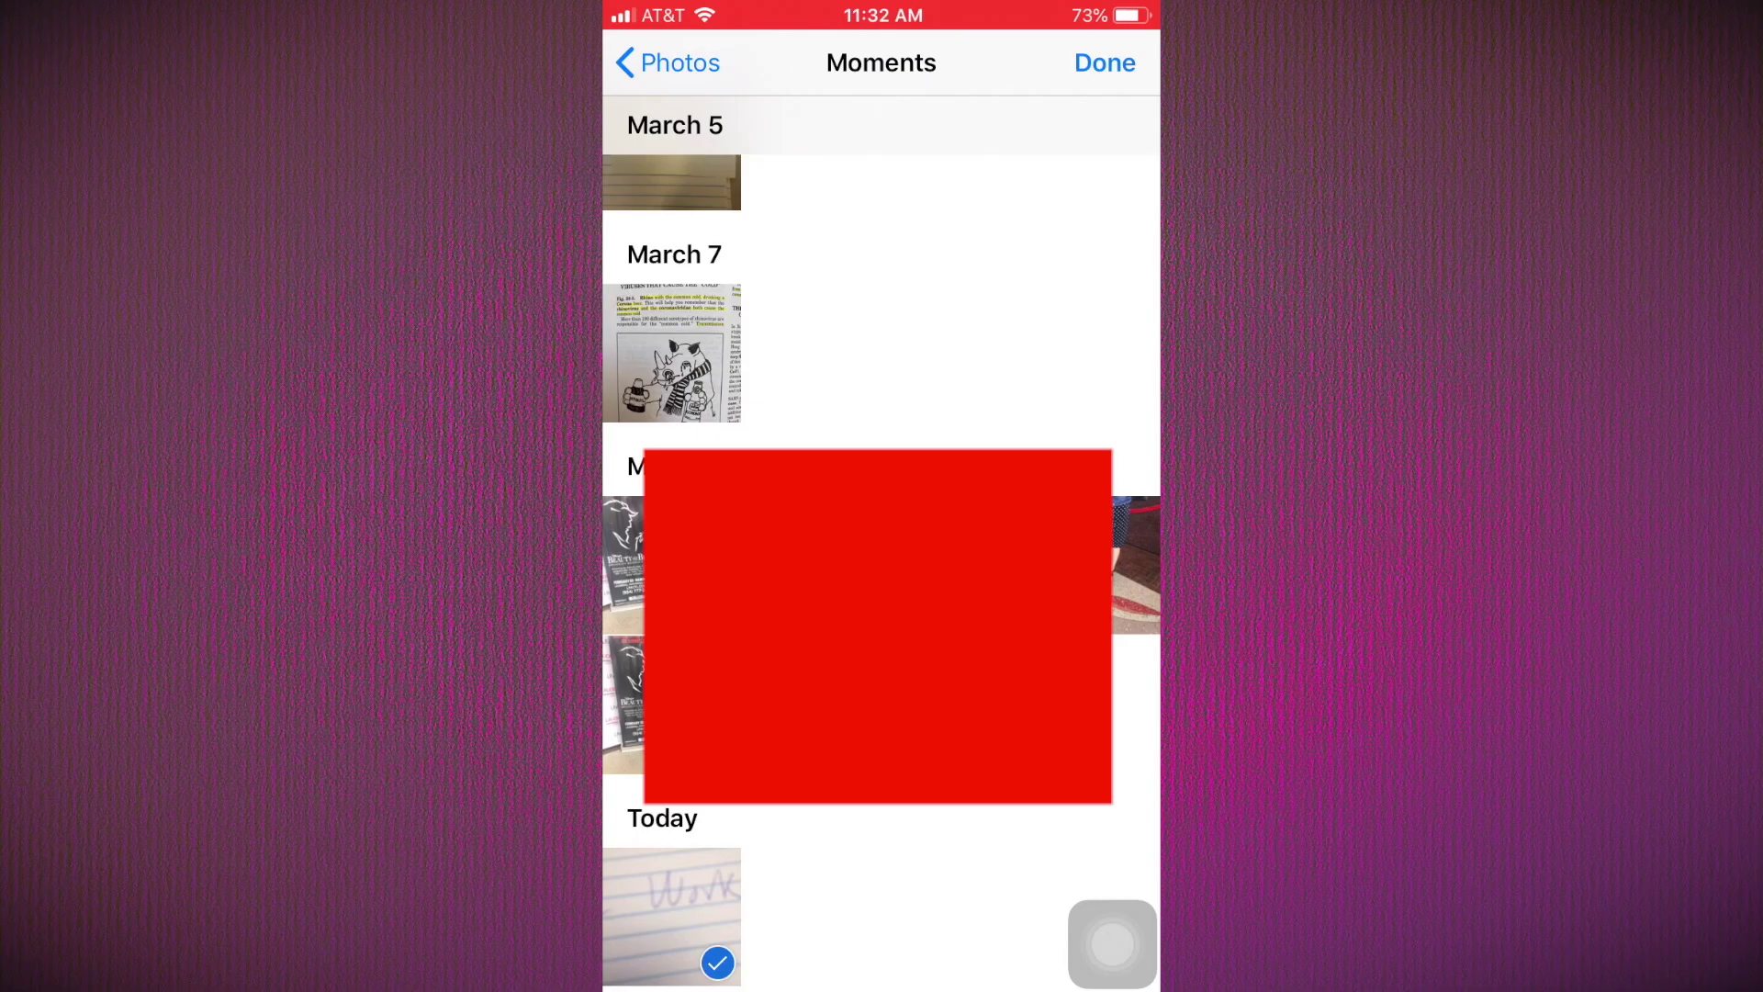
pyautogui.click(1104, 62)
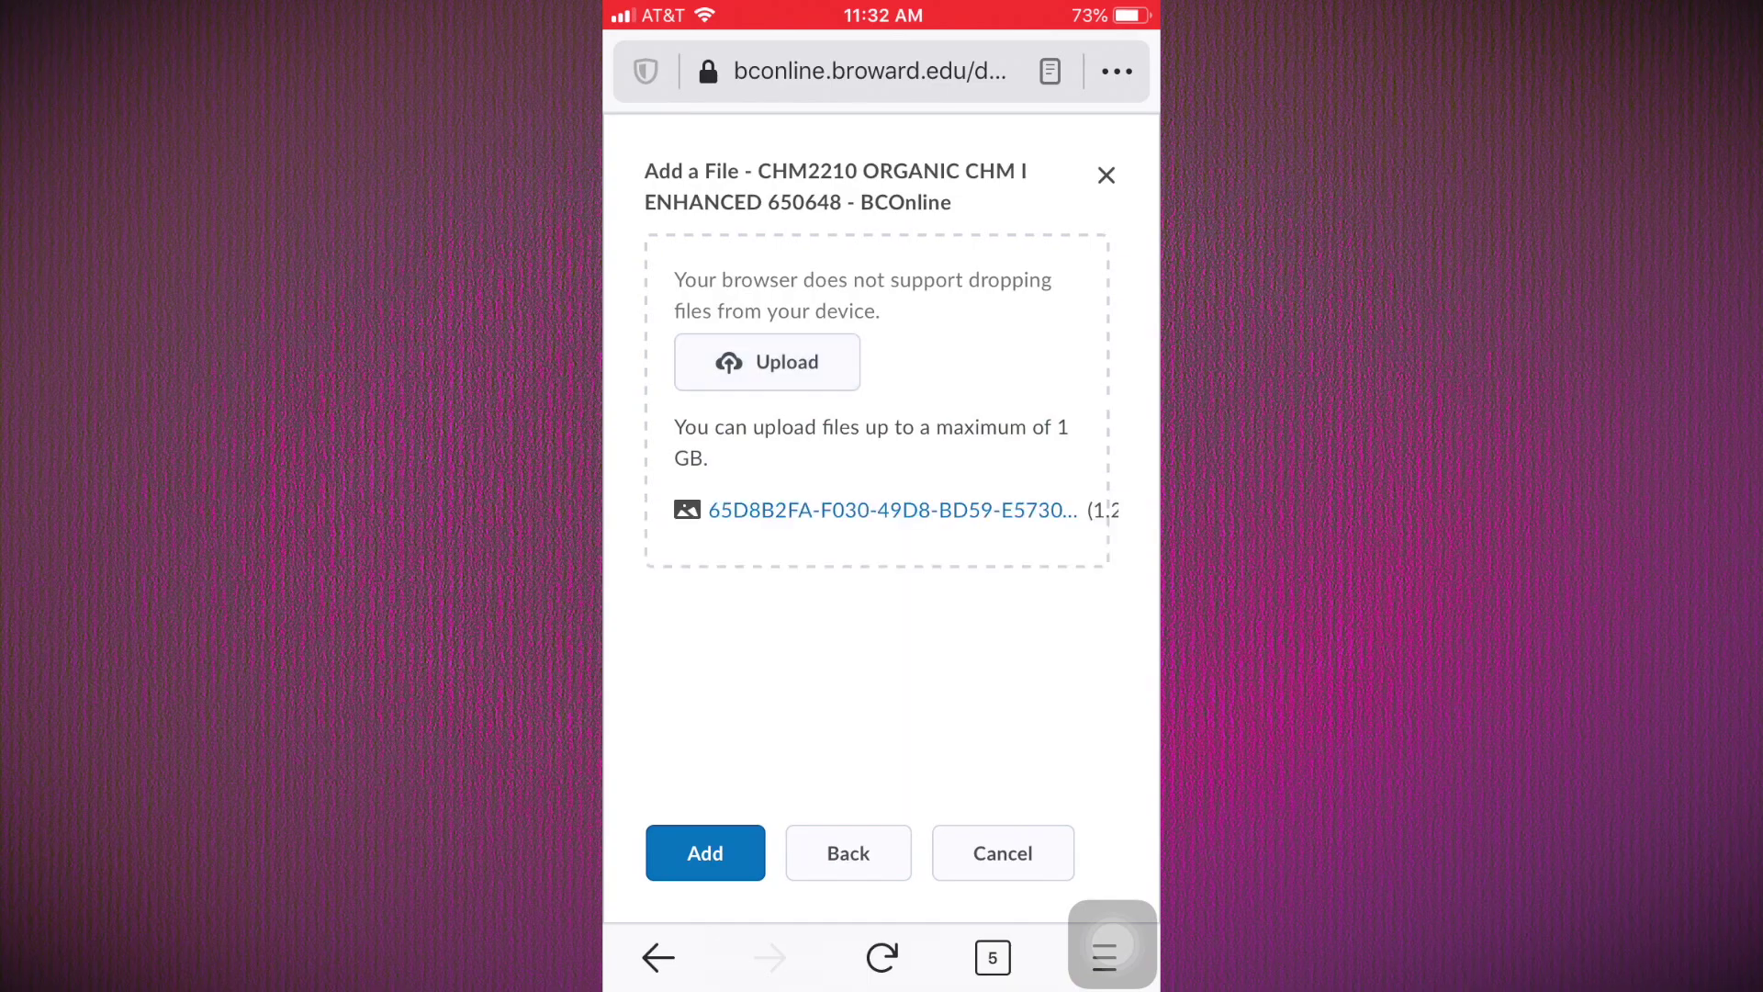
# - Attach the second photo and submit both files to Stereochemistry paper
pyautogui.click(706, 853)
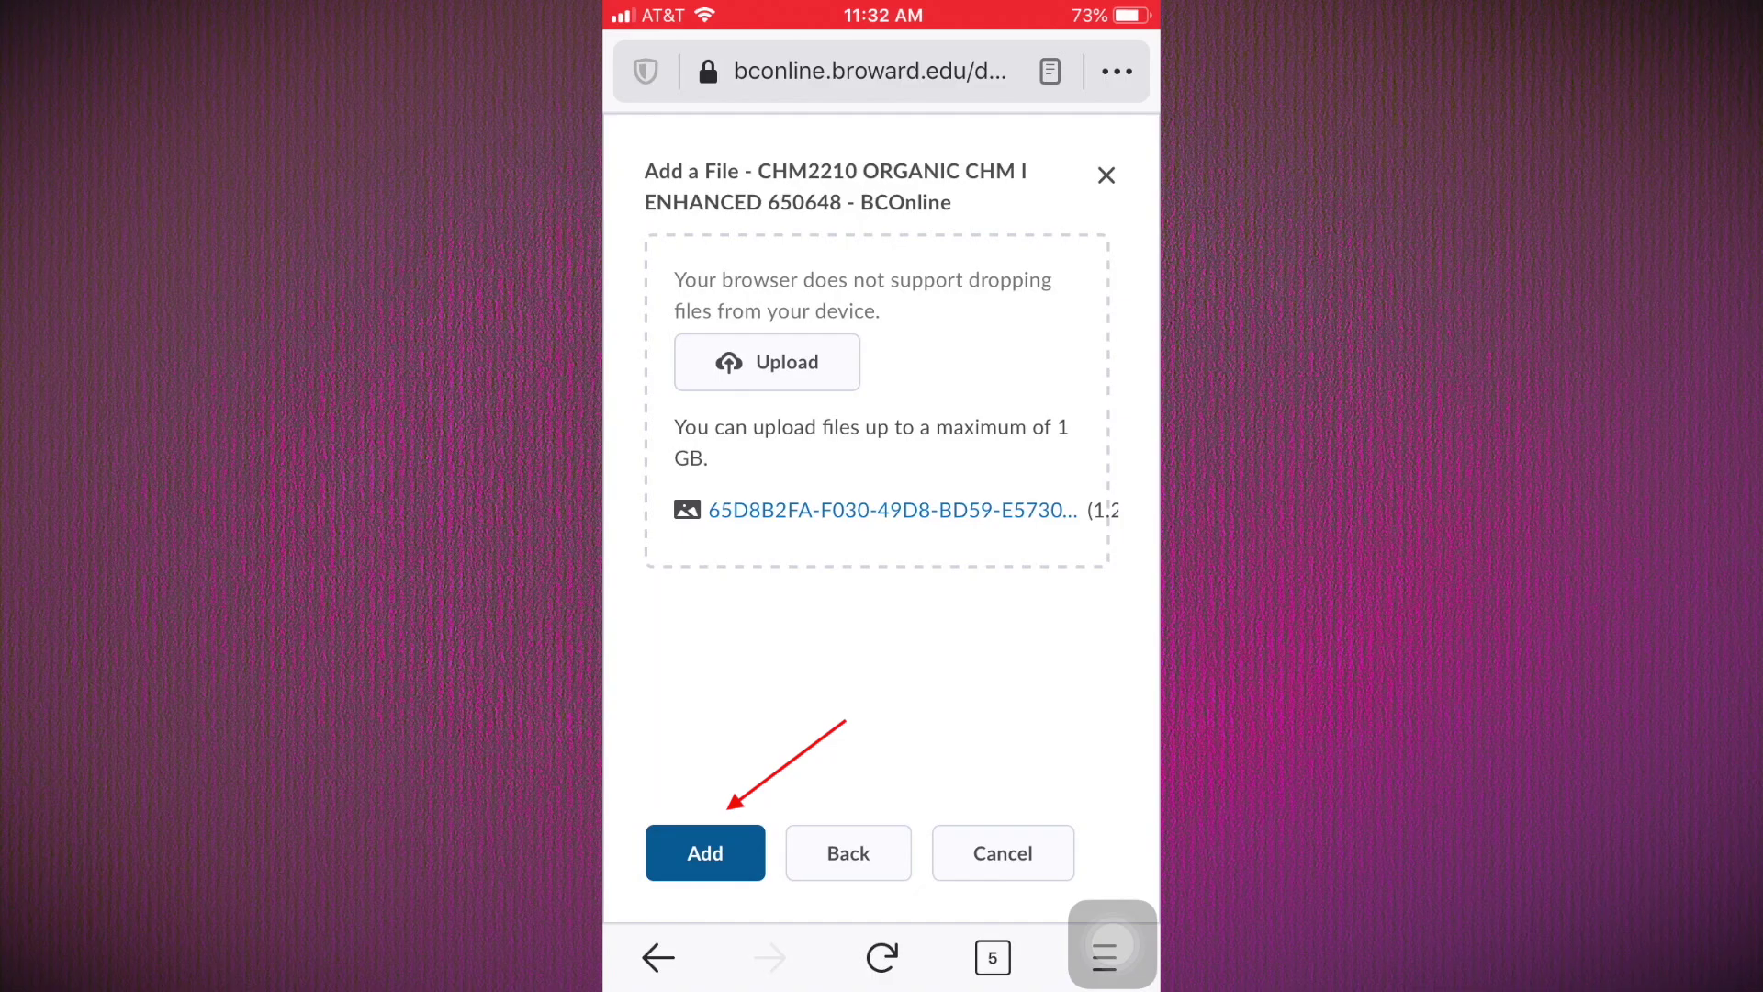
pyautogui.click(706, 852)
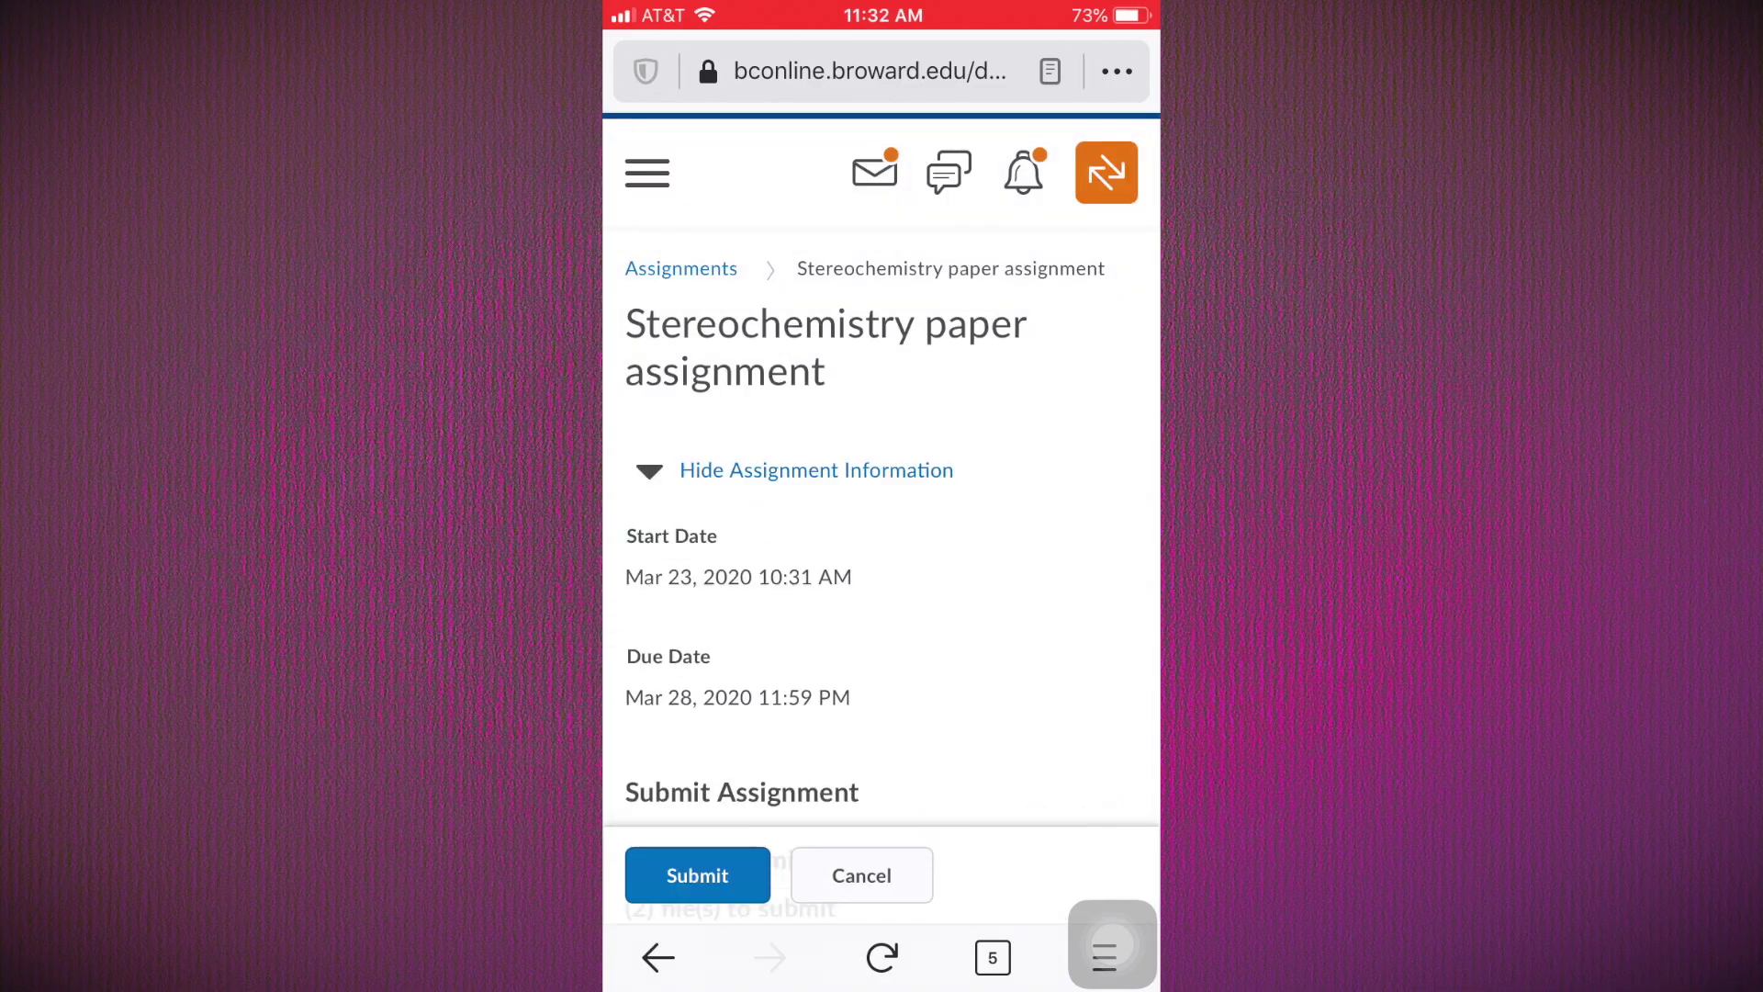
pyautogui.scroll(-5, 882, 551)
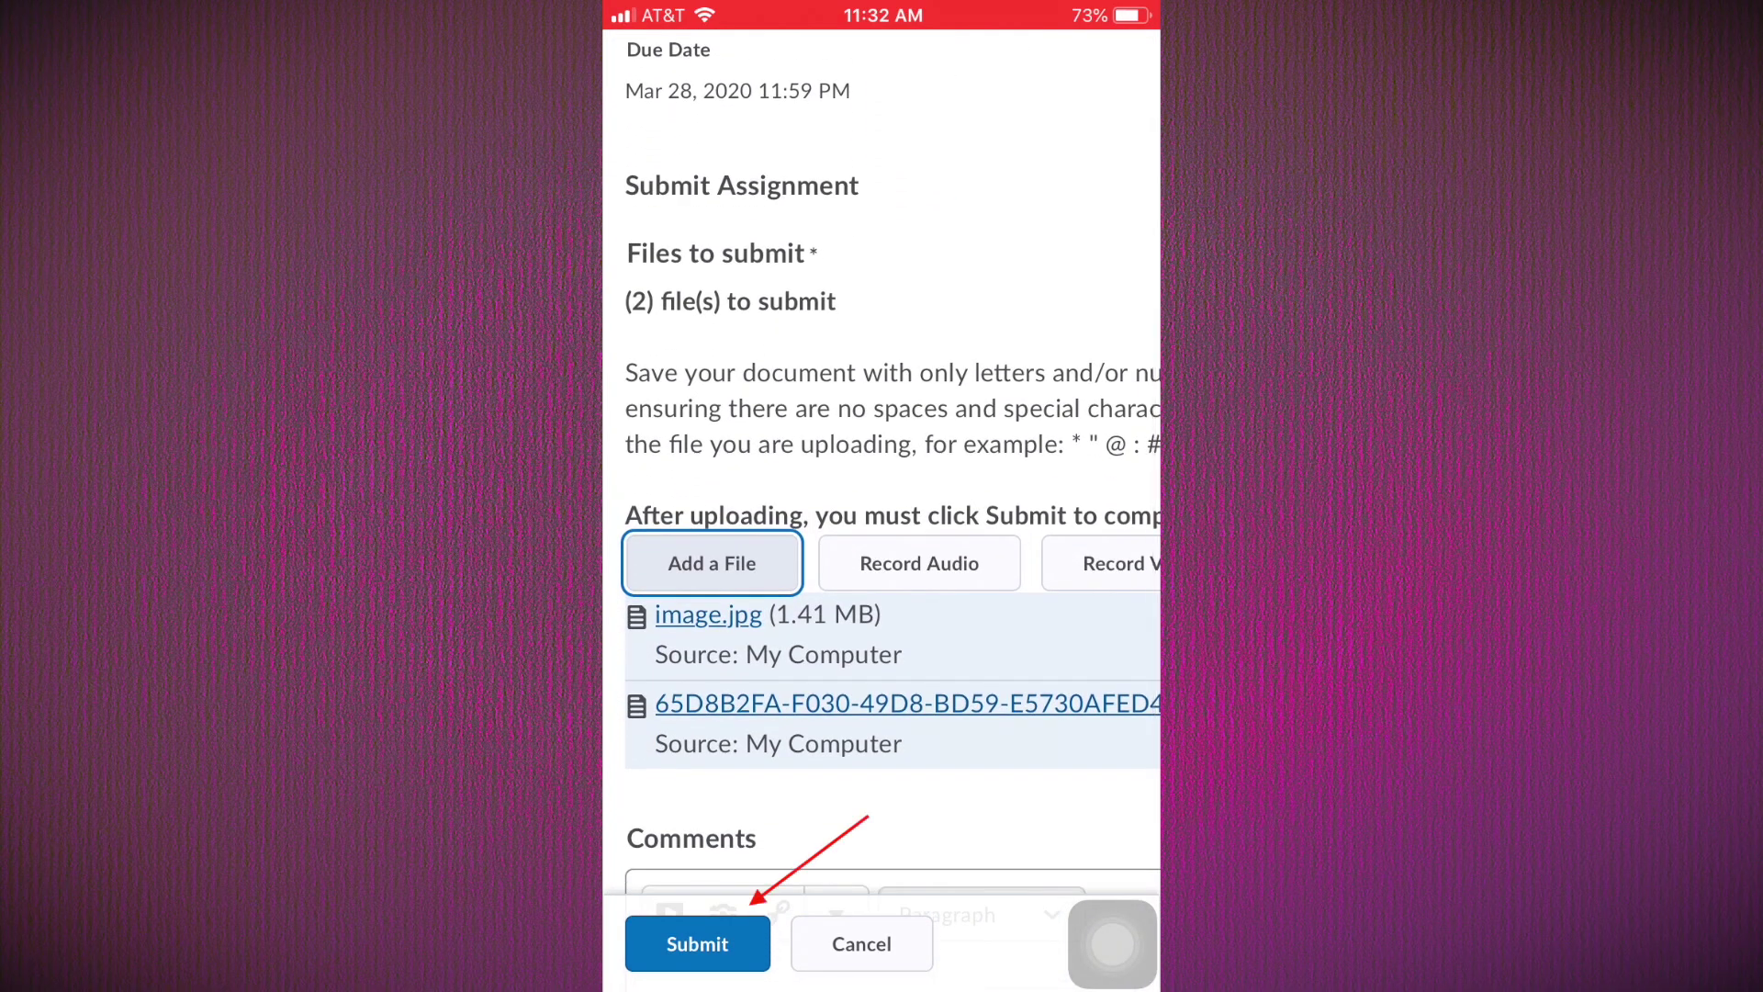
pyautogui.click(697, 944)
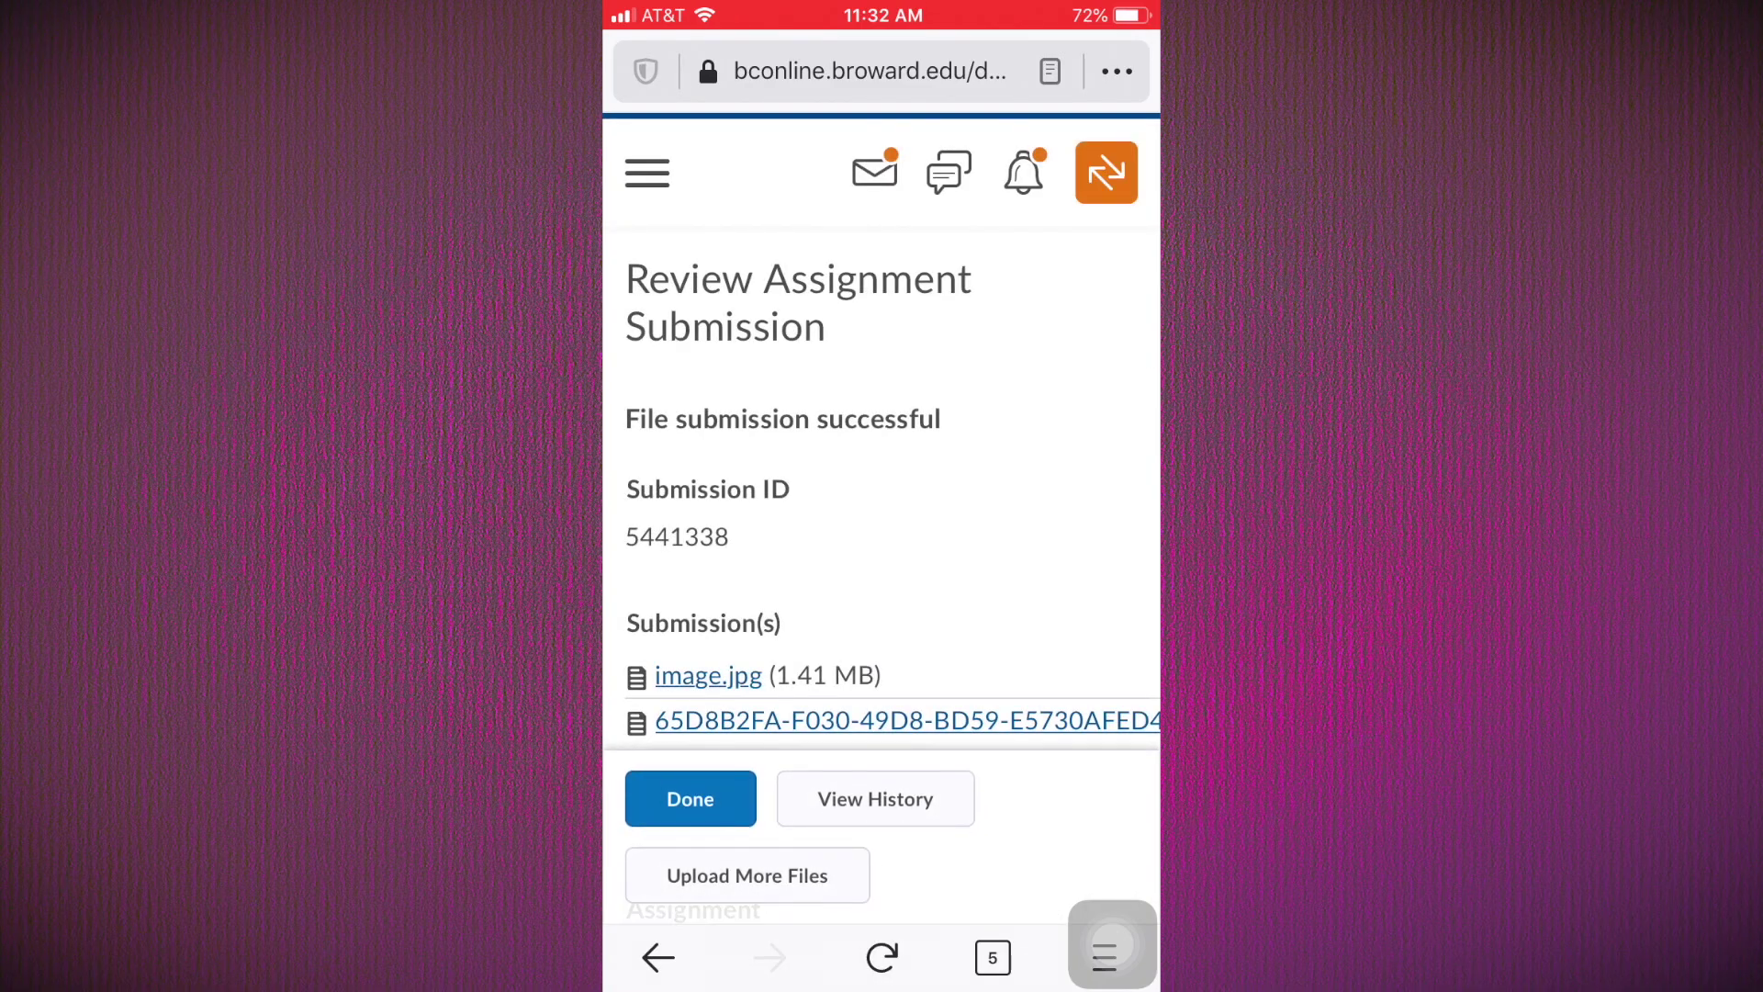
pyautogui.scroll(-5, 882, 497)
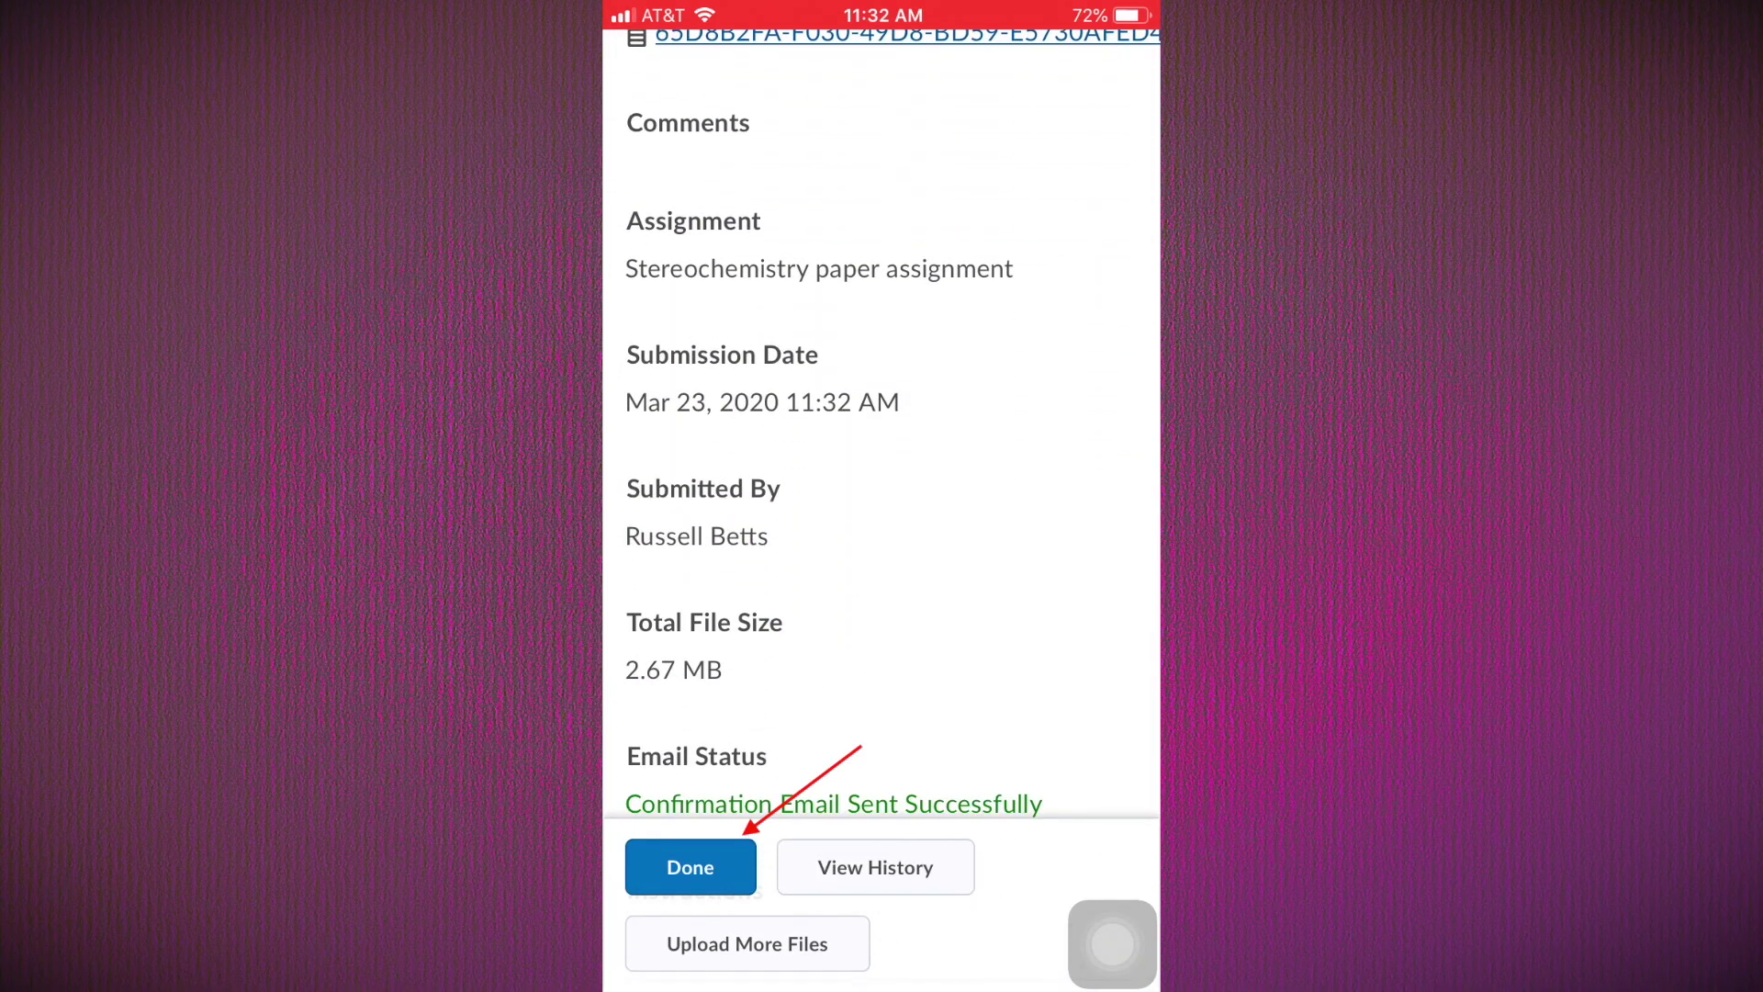
# - Close the Review Assignment Submission page with Done, back to Assignments
pyautogui.click(690, 867)
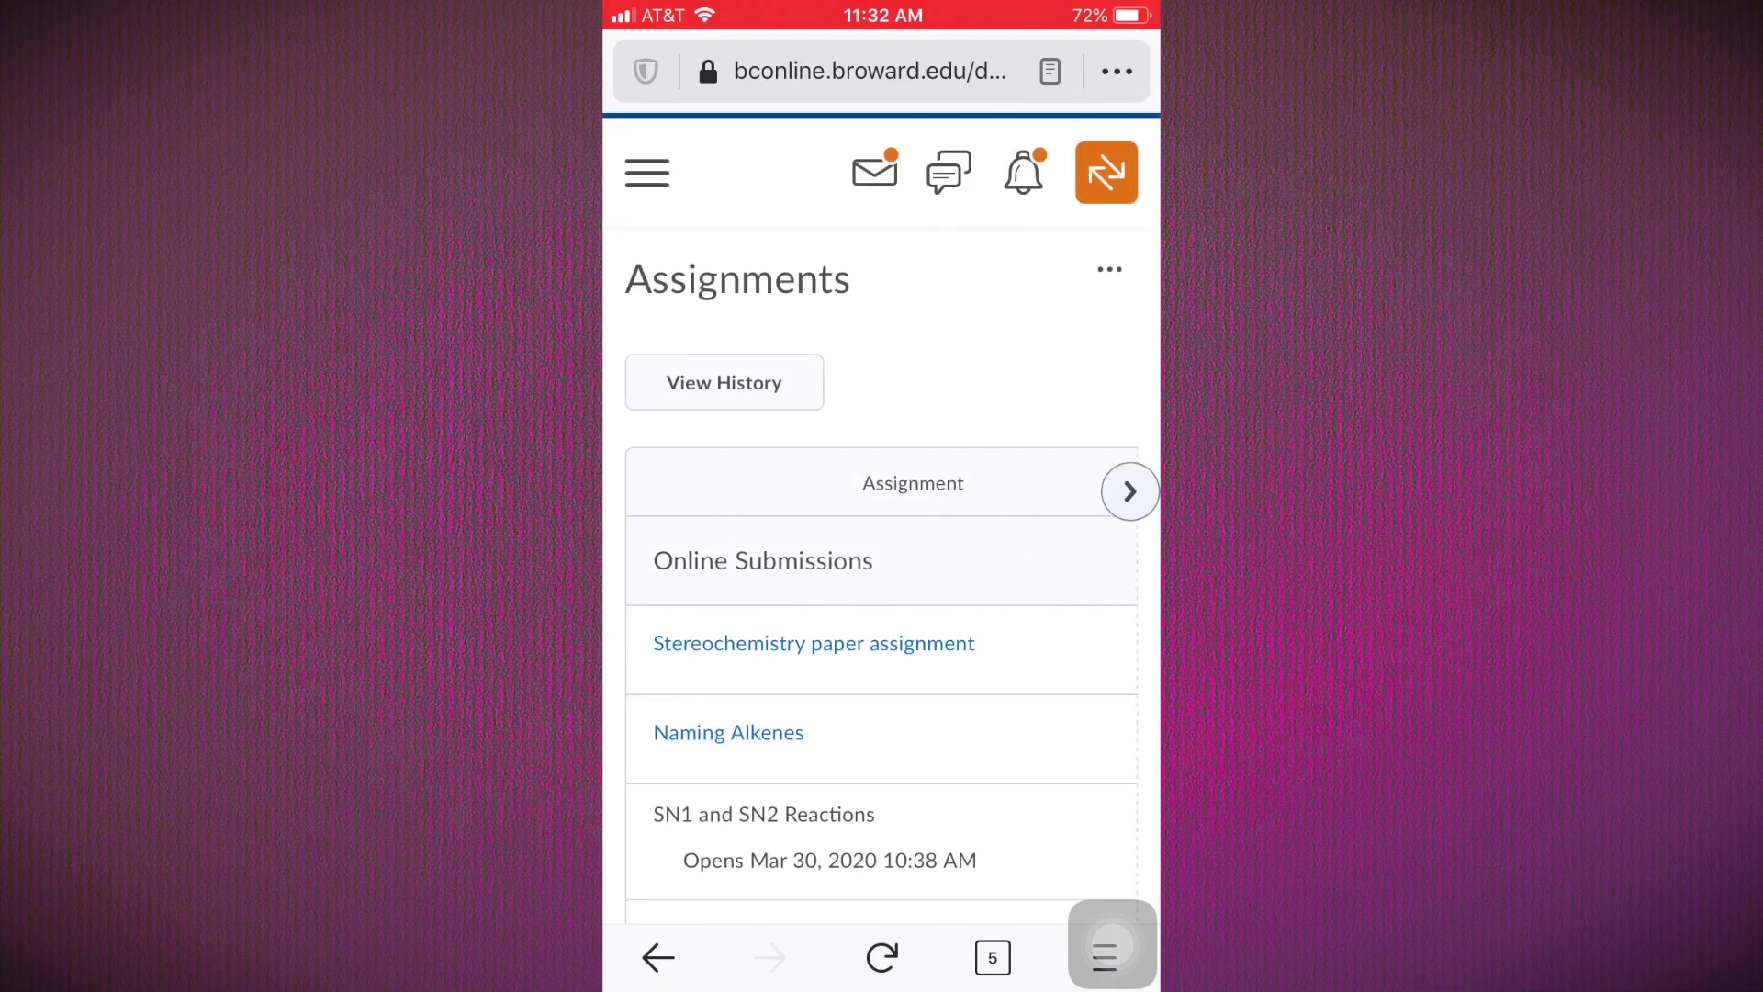
pyautogui.scroll(-3, 882, 620)
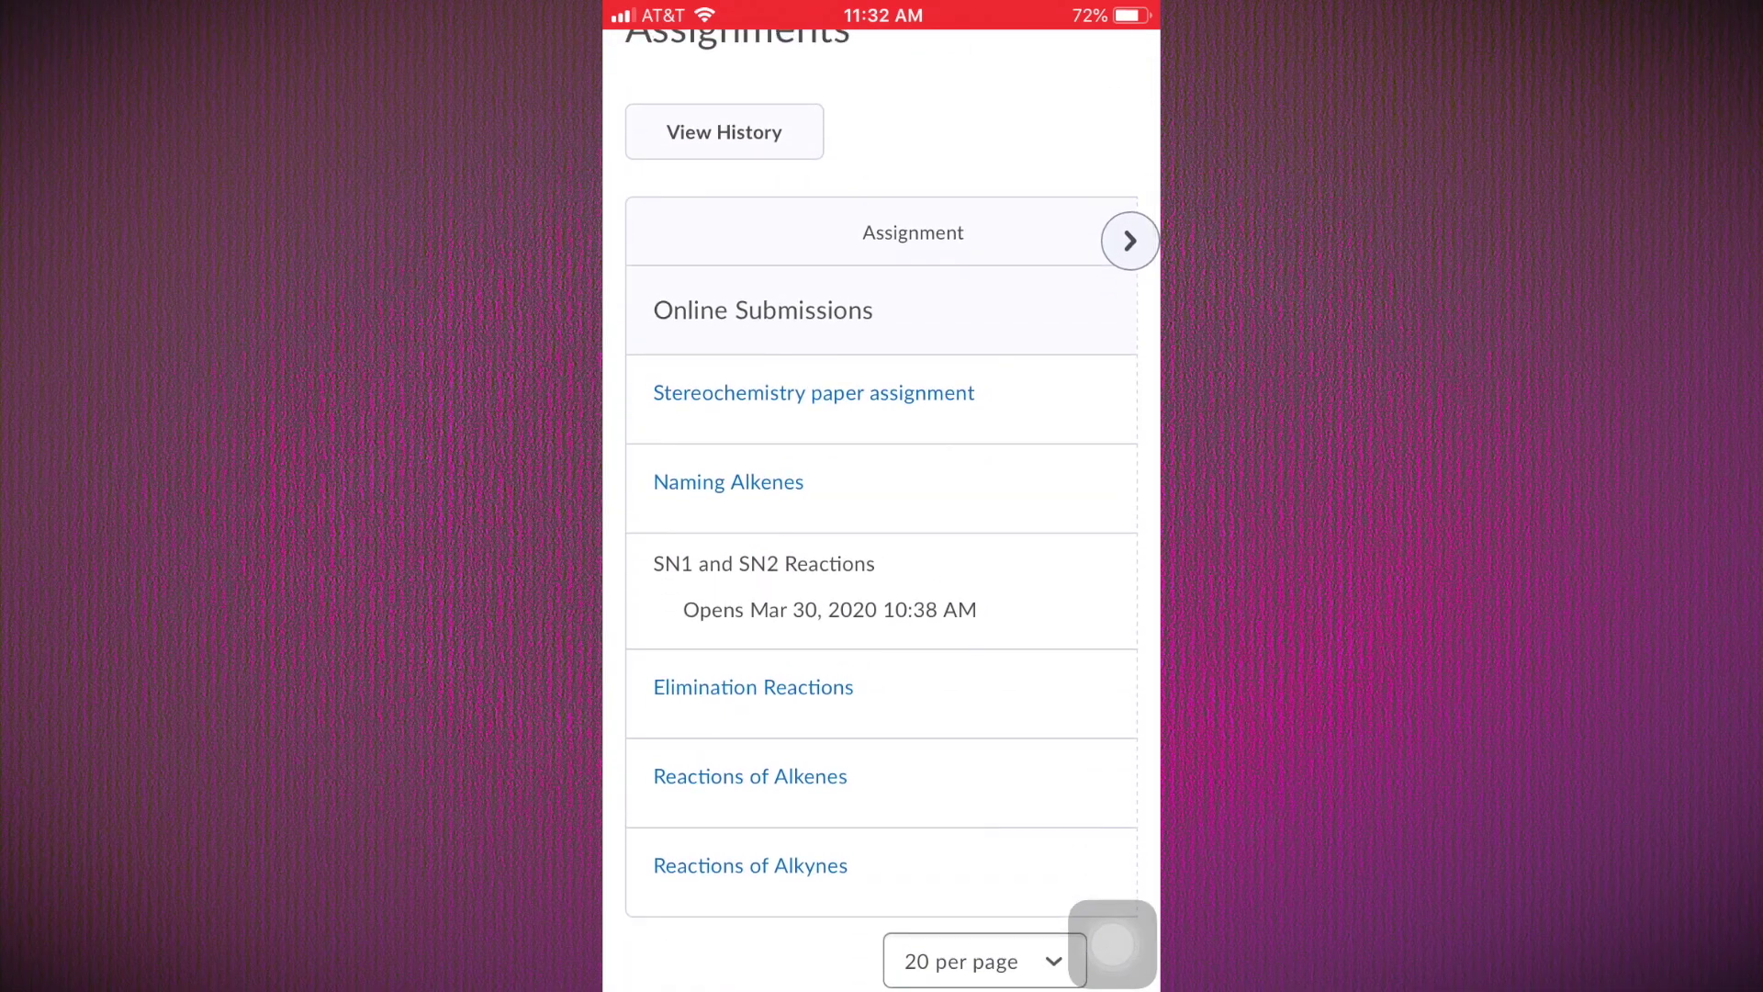